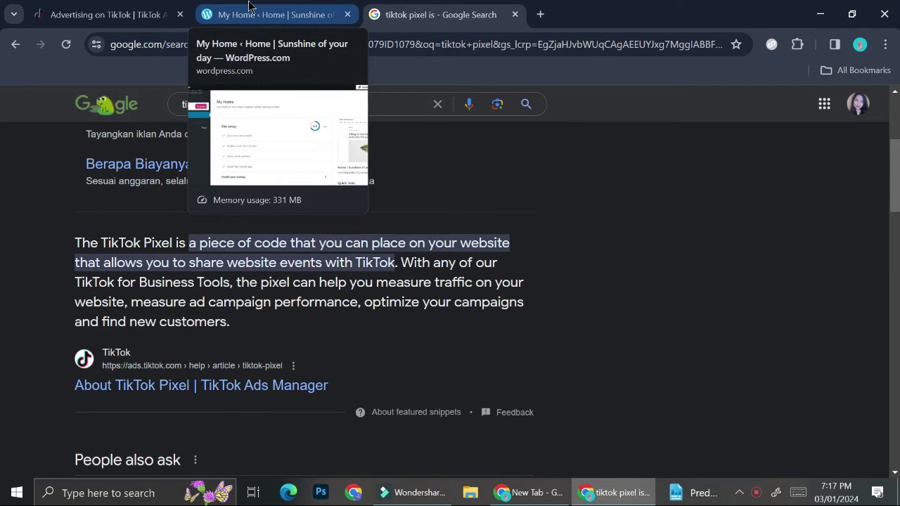
Switch to TikTok Ads Manager and look over the dashboard's trends, campaign, gender, placements, operating system and dayparting reports.
{"action": "left_click", "coordinate": [138, 8]}
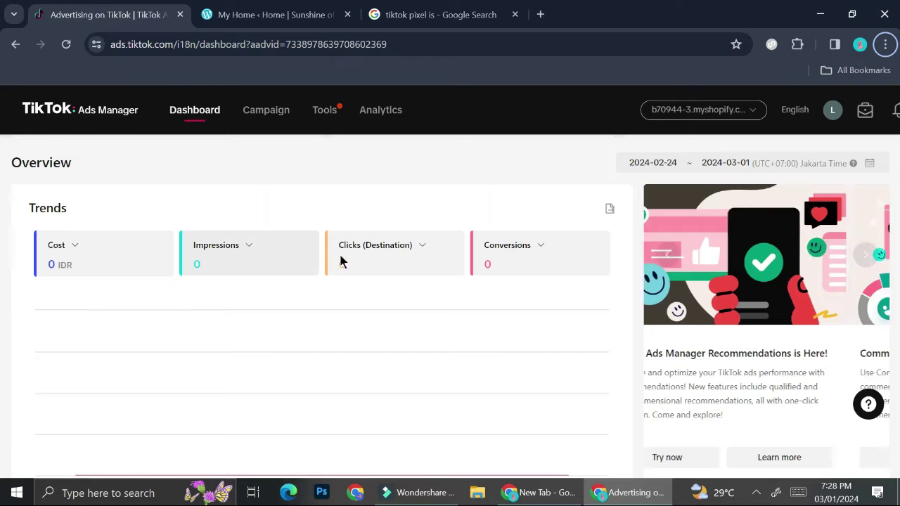
{"action": "left_click", "coordinate": [424, 251]}
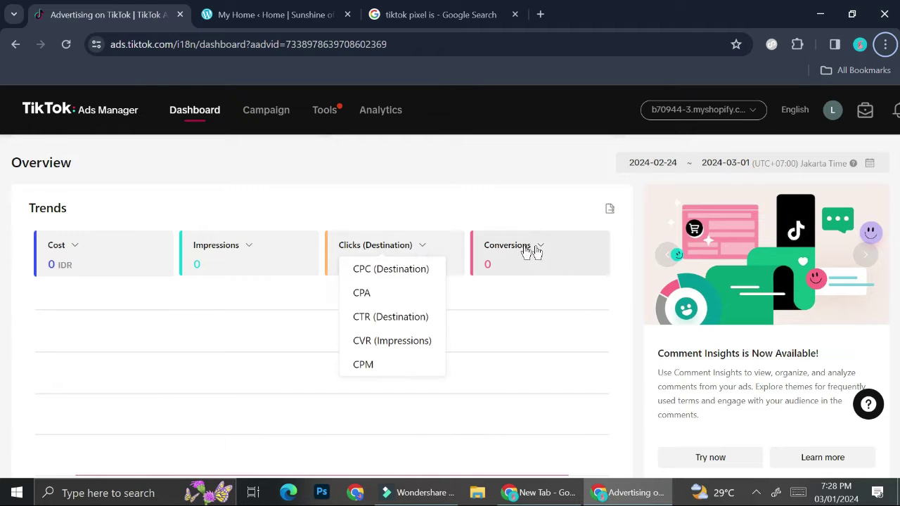
{"action": "scroll", "coordinate": [438, 324], "scroll_direction": "down", "scroll_amount": 6}
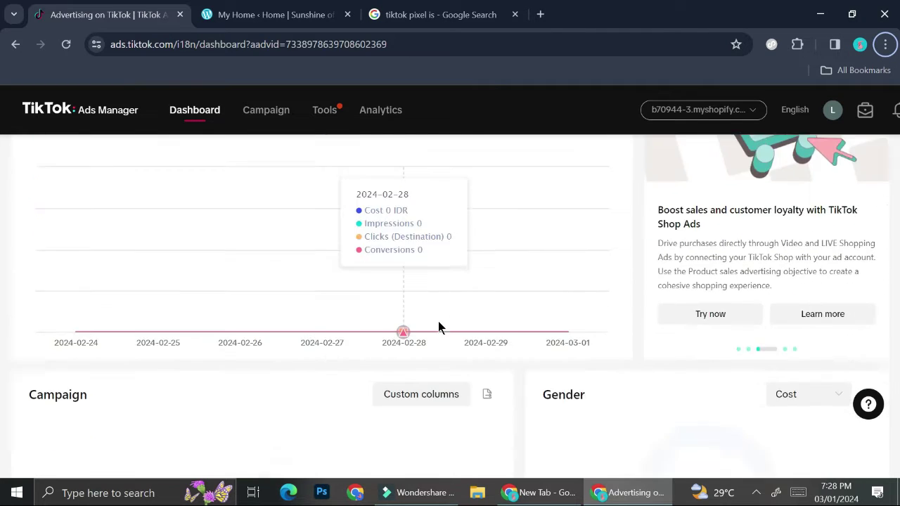
{"action": "scroll", "coordinate": [271, 371], "scroll_direction": "up", "scroll_amount": 1}
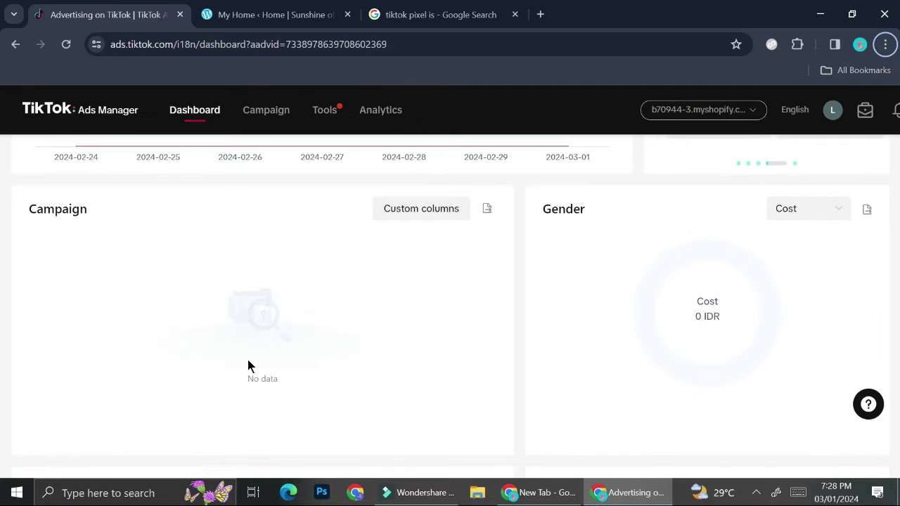
{"action": "scroll", "coordinate": [413, 346], "scroll_direction": "down", "scroll_amount": 1}
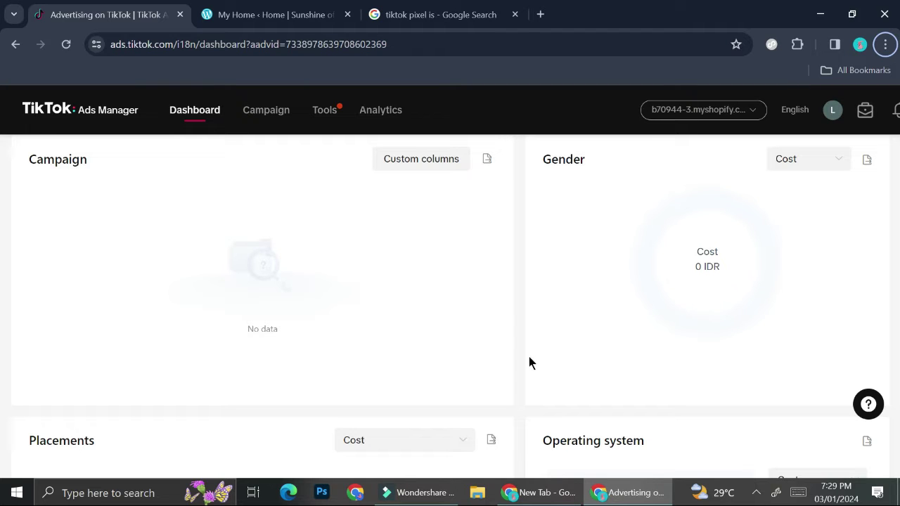
{"action": "scroll", "coordinate": [339, 420], "scroll_direction": "down", "scroll_amount": 3}
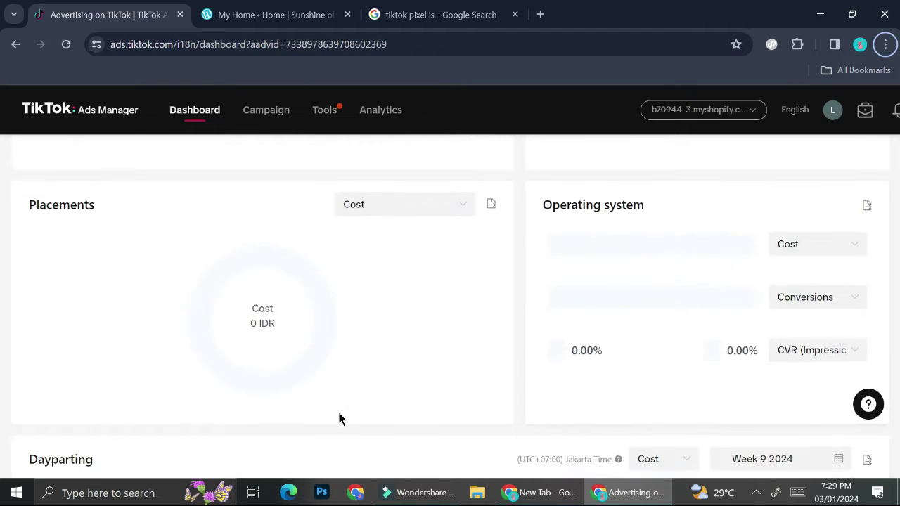
{"action": "scroll", "coordinate": [330, 344], "scroll_direction": "down", "scroll_amount": 3}
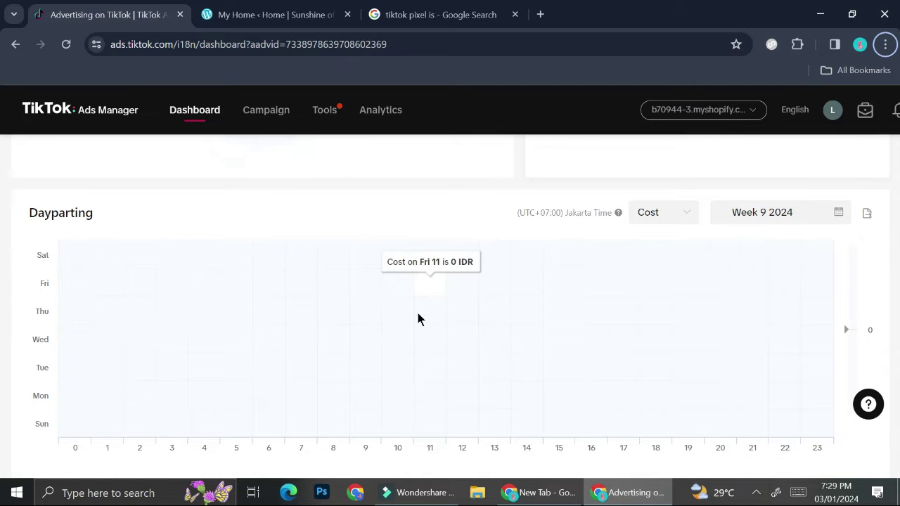
{"action": "scroll", "coordinate": [418, 318], "scroll_direction": "up", "scroll_amount": 6}
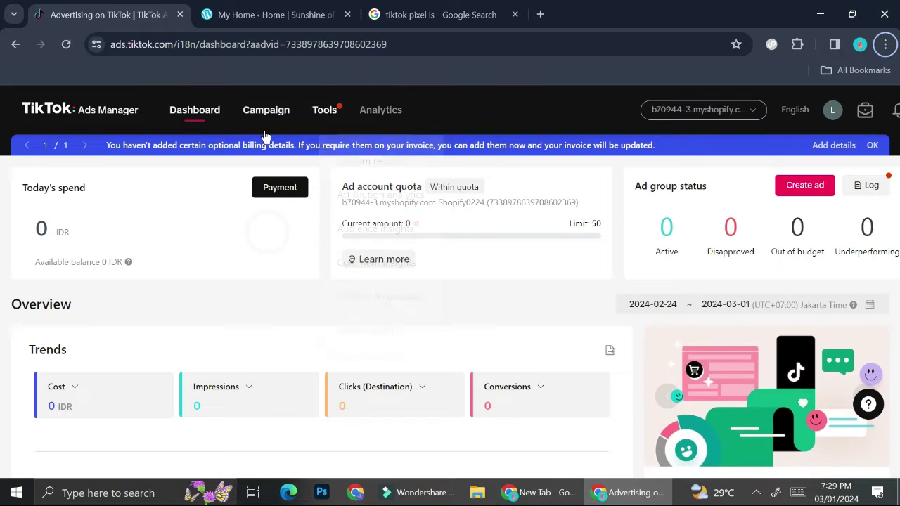
Open the Events Manager and go to the management page for Web Events.
{"action": "mouse_move", "coordinate": [313, 114]}
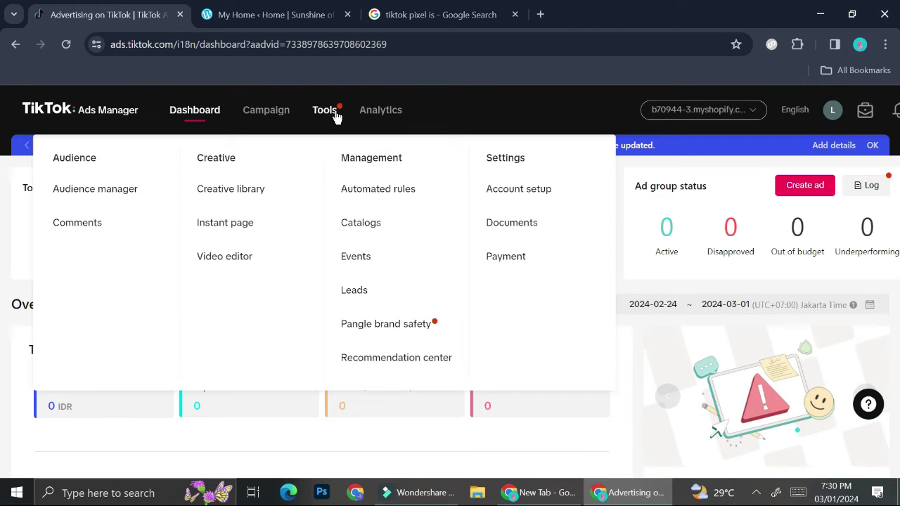
{"action": "left_click", "coordinate": [367, 258]}
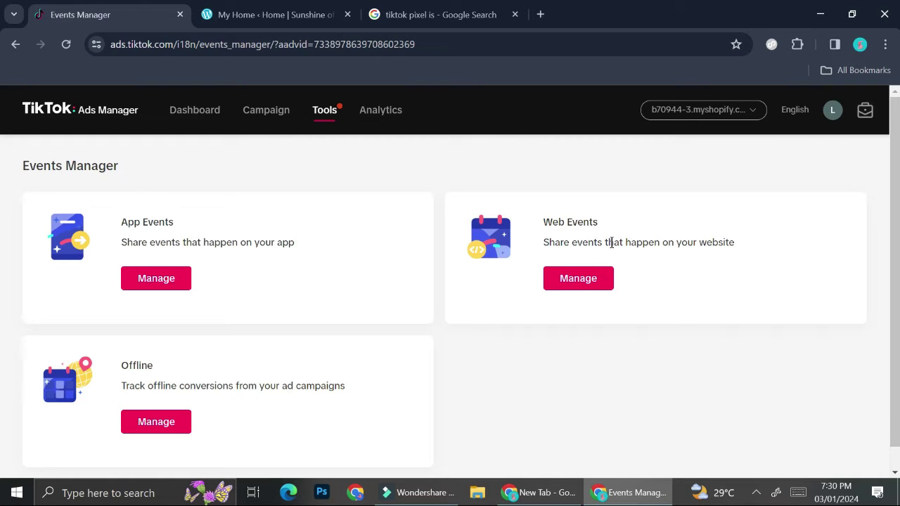
{"action": "left_click", "coordinate": [560, 288]}
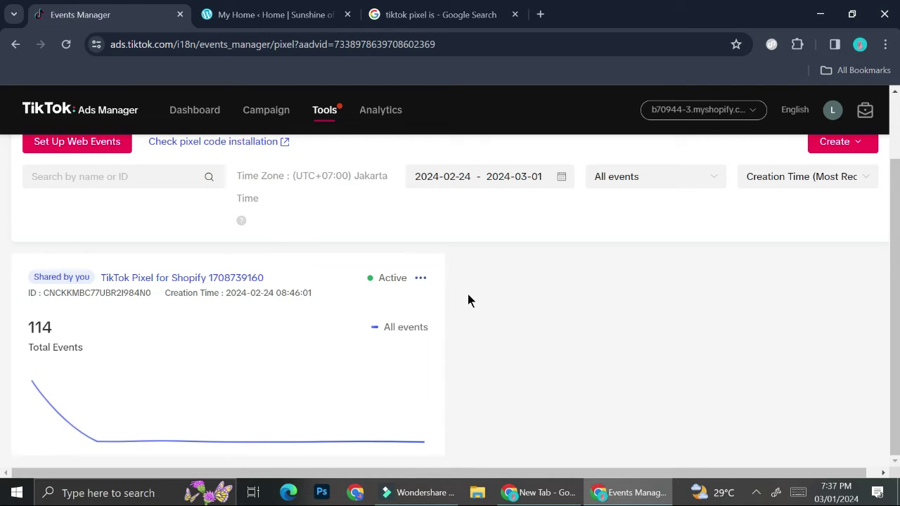
Open the details of the existing TikTok Pixel for Shopify from the Web Events list.
{"action": "scroll", "coordinate": [545, 295], "scroll_direction": "up", "scroll_amount": 1}
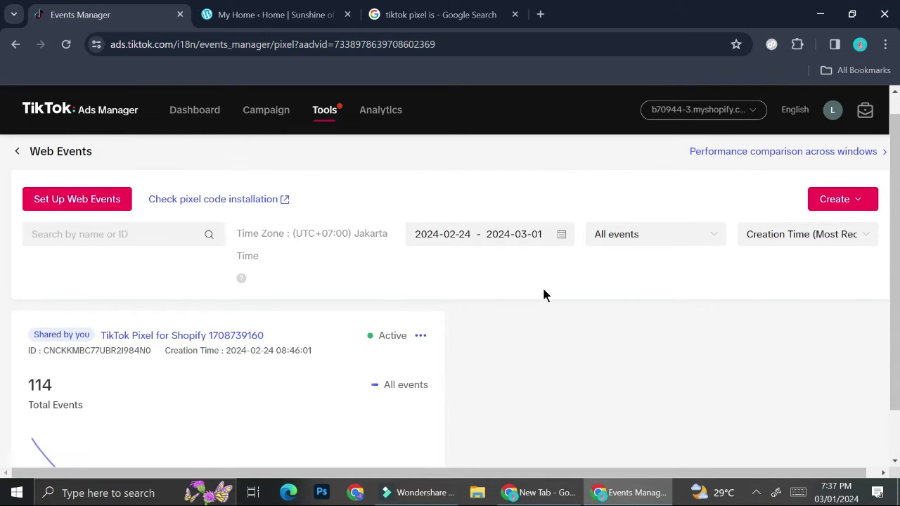
{"action": "left_click", "coordinate": [836, 212]}
{"action": "scroll", "coordinate": [568, 348], "scroll_direction": "down", "scroll_amount": 1}
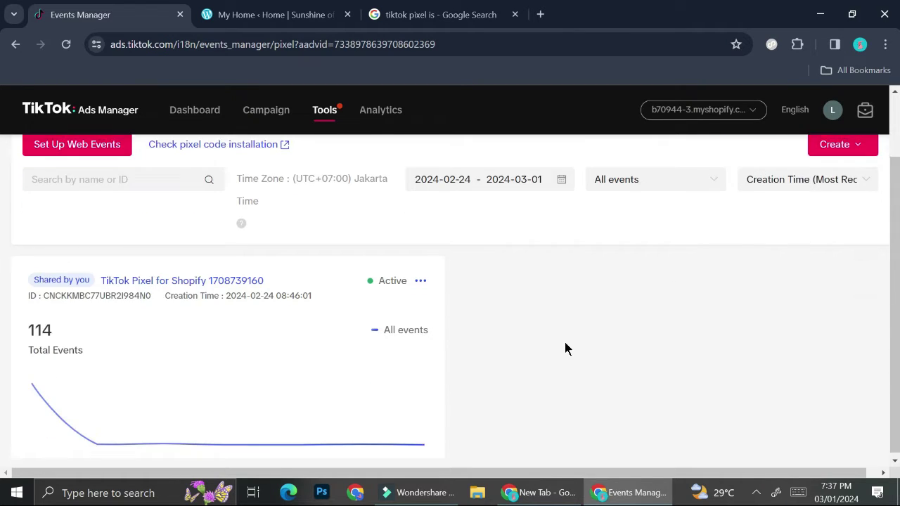
{"action": "left_click", "coordinate": [420, 279]}
{"action": "left_click", "coordinate": [208, 281]}
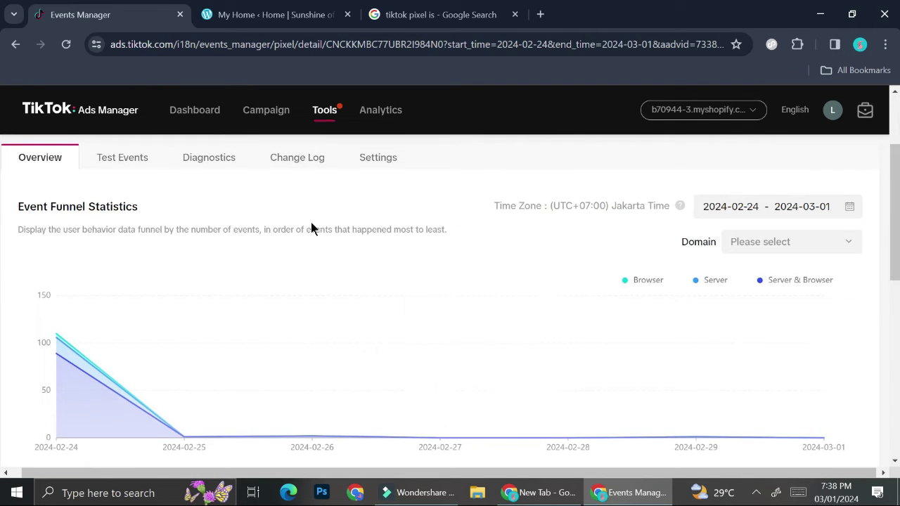
Start adding an event to the pixel with Manual setup and skip the business funnel walkthrough.
{"action": "scroll", "coordinate": [252, 249], "scroll_direction": "down", "scroll_amount": 3}
{"action": "left_click", "coordinate": [83, 257]}
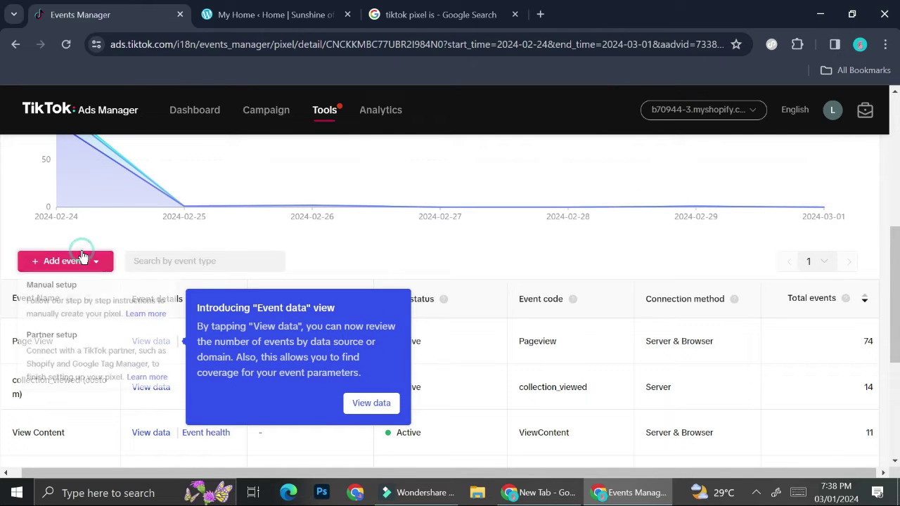
{"action": "left_click", "coordinate": [76, 289]}
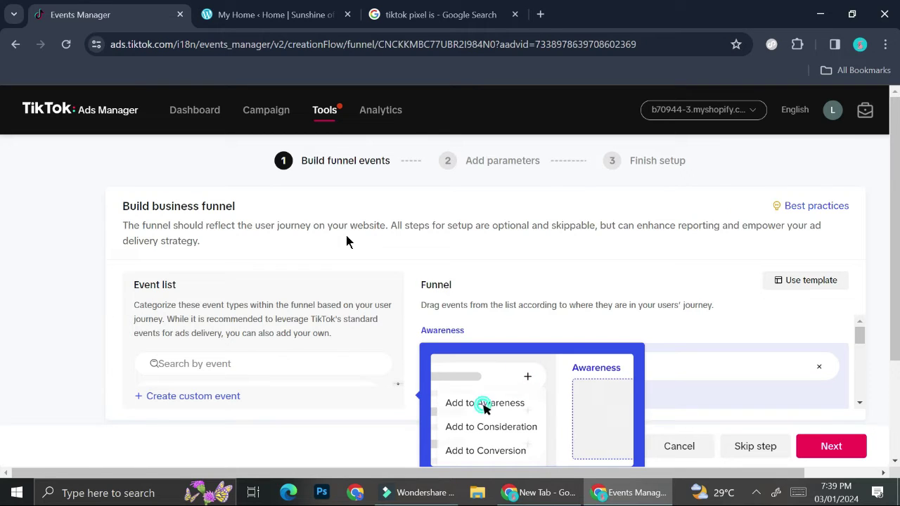
{"action": "scroll", "coordinate": [393, 342], "scroll_direction": "down", "scroll_amount": 2}
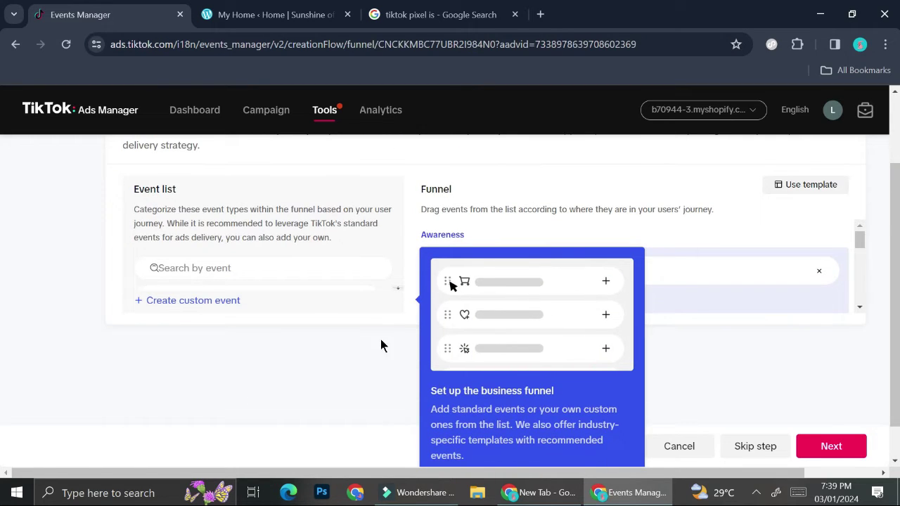
{"action": "scroll", "coordinate": [539, 364], "scroll_direction": "down", "scroll_amount": 1}
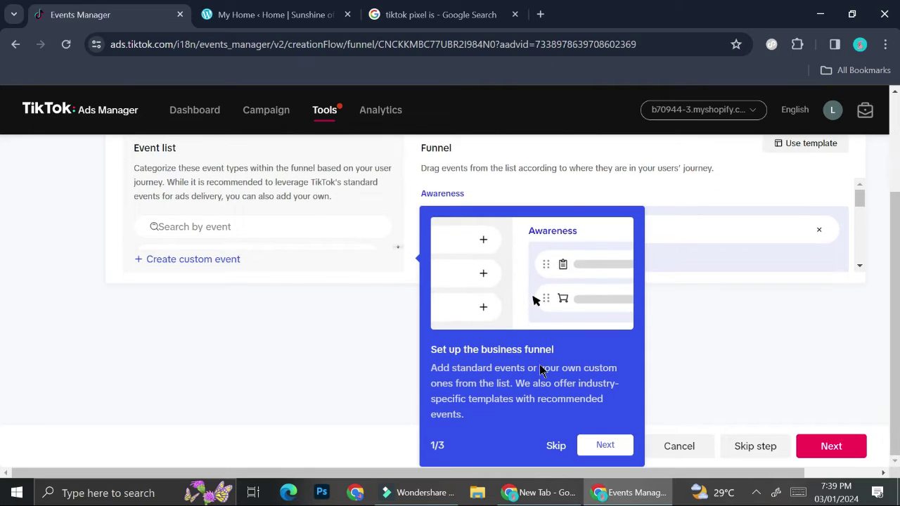
{"action": "left_click", "coordinate": [567, 447]}
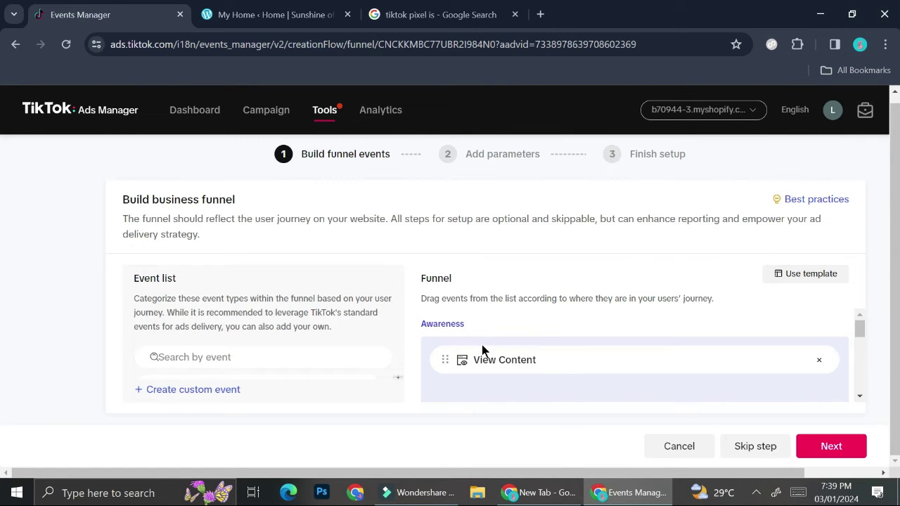
Examine the events in the funnel's Awareness, Consideration and Conversion stages.
{"action": "scroll", "coordinate": [481, 344], "scroll_direction": "down", "scroll_amount": 3}
{"action": "scroll", "coordinate": [482, 344], "scroll_direction": "up", "scroll_amount": 2}
{"action": "scroll", "coordinate": [482, 344], "scroll_direction": "up", "scroll_amount": 1}
{"action": "scroll", "coordinate": [676, 368], "scroll_direction": "down", "scroll_amount": 3}
{"action": "scroll", "coordinate": [676, 368], "scroll_direction": "up", "scroll_amount": 1}
{"action": "scroll", "coordinate": [677, 367], "scroll_direction": "down", "scroll_amount": 3}
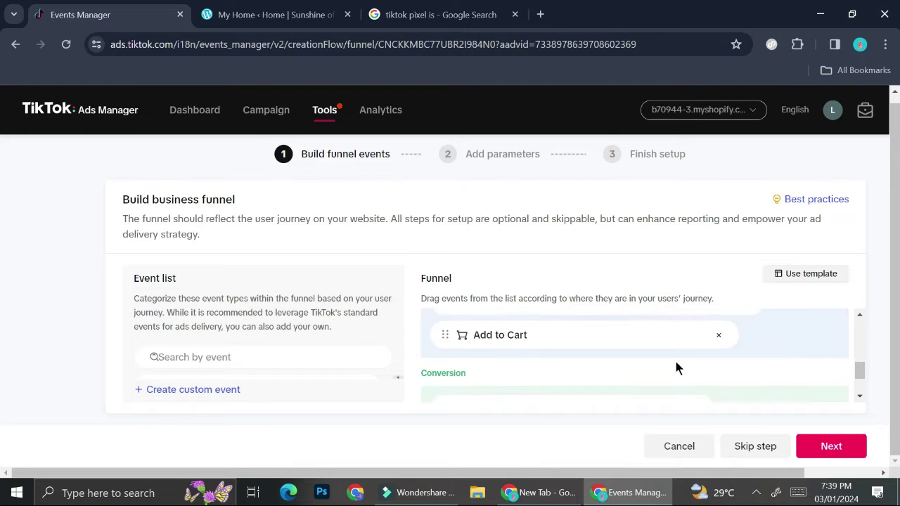
{"action": "scroll", "coordinate": [676, 362], "scroll_direction": "up", "scroll_amount": 5}
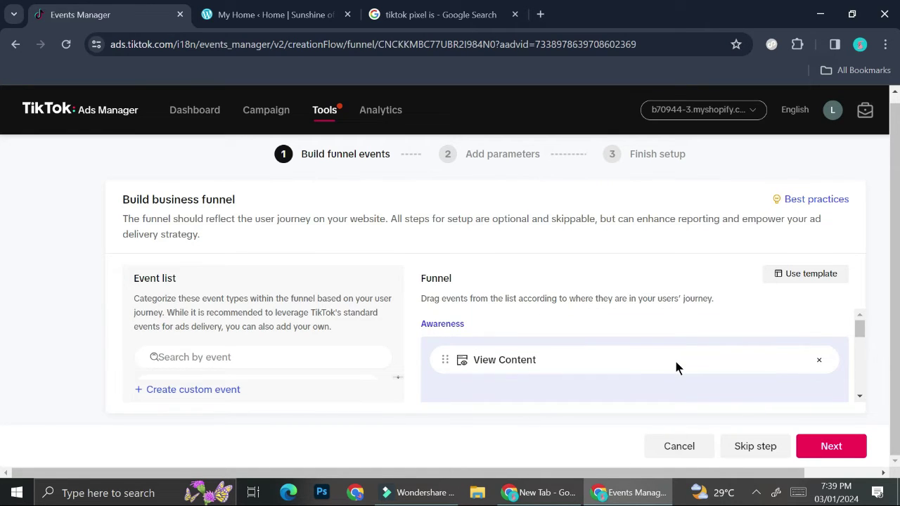
{"action": "scroll", "coordinate": [676, 361], "scroll_direction": "down", "scroll_amount": 1}
{"action": "scroll", "coordinate": [676, 361], "scroll_direction": "up", "scroll_amount": 1}
{"action": "scroll", "coordinate": [650, 340], "scroll_direction": "down", "scroll_amount": 2}
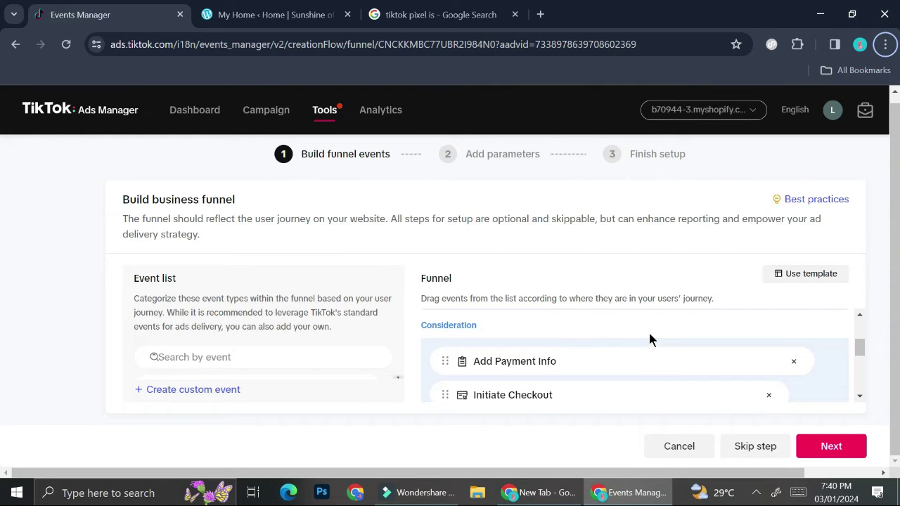
{"action": "scroll", "coordinate": [650, 340], "scroll_direction": "down", "scroll_amount": 1}
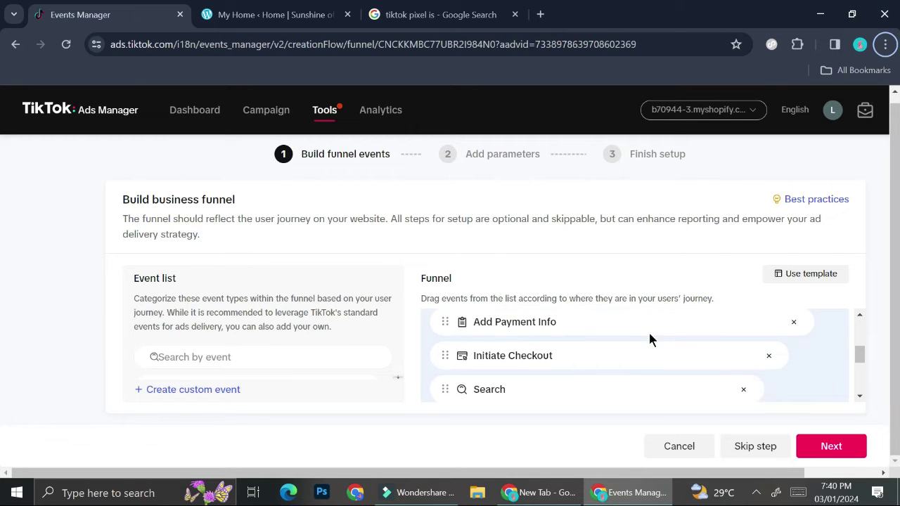
{"action": "scroll", "coordinate": [648, 330], "scroll_direction": "down", "scroll_amount": 1}
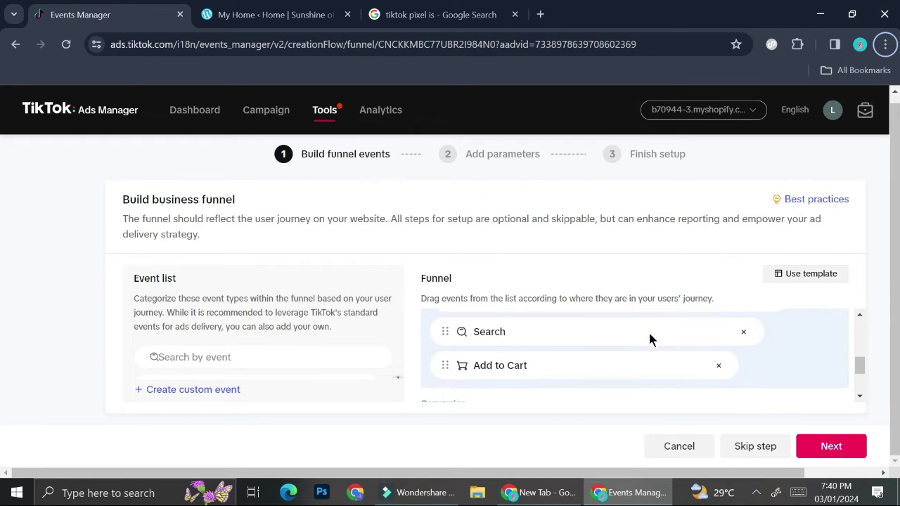
{"action": "scroll", "coordinate": [649, 331], "scroll_direction": "up", "scroll_amount": 1}
{"action": "scroll", "coordinate": [649, 339], "scroll_direction": "up", "scroll_amount": 1}
{"action": "scroll", "coordinate": [649, 340], "scroll_direction": "down", "scroll_amount": 3}
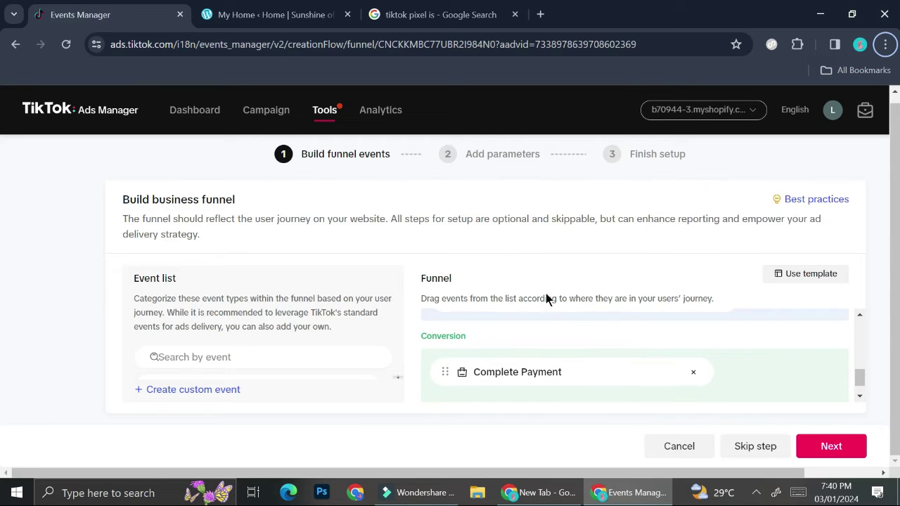
{"action": "scroll", "coordinate": [550, 397], "scroll_direction": "down", "scroll_amount": 1}
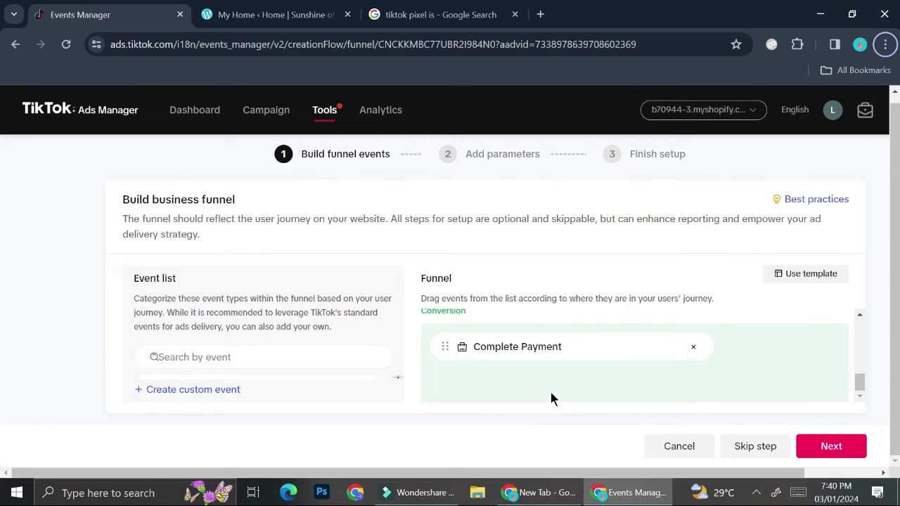
{"action": "scroll", "coordinate": [607, 362], "scroll_direction": "up", "scroll_amount": 3}
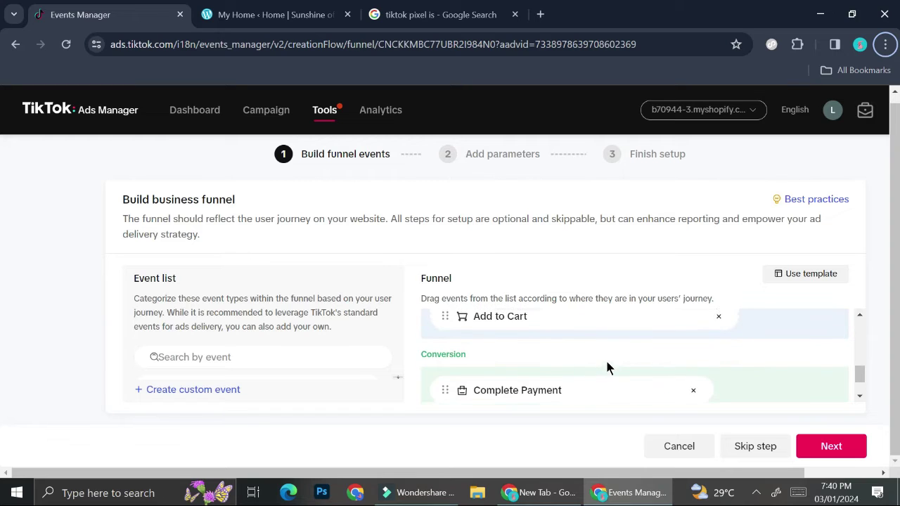
Move the Add Payment Info event from Consideration to the start of the funnel's Awareness stage.
{"action": "scroll", "coordinate": [607, 368], "scroll_direction": "up", "scroll_amount": 3}
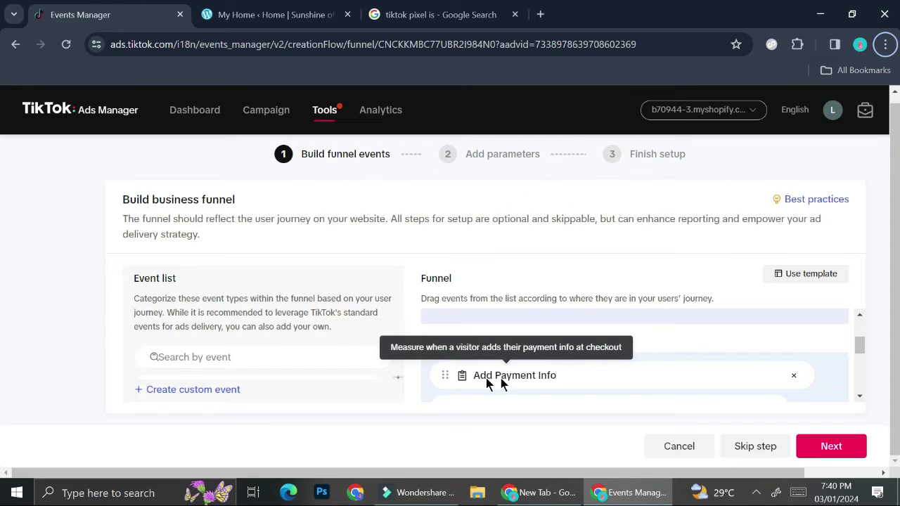
{"action": "left_click_drag", "start_coordinate": [471, 378], "coordinate": [454, 354]}
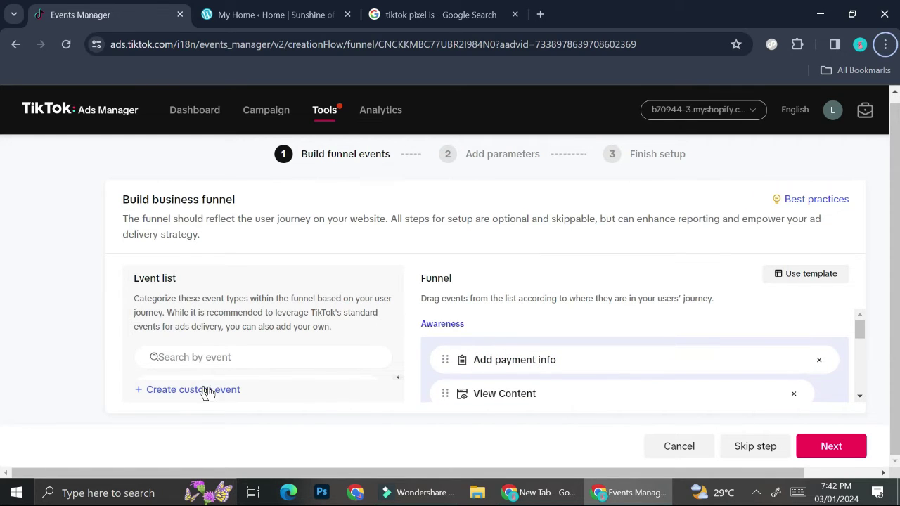
View the form for creating a custom event type and cancel it without entering a name.
{"action": "left_click", "coordinate": [210, 391]}
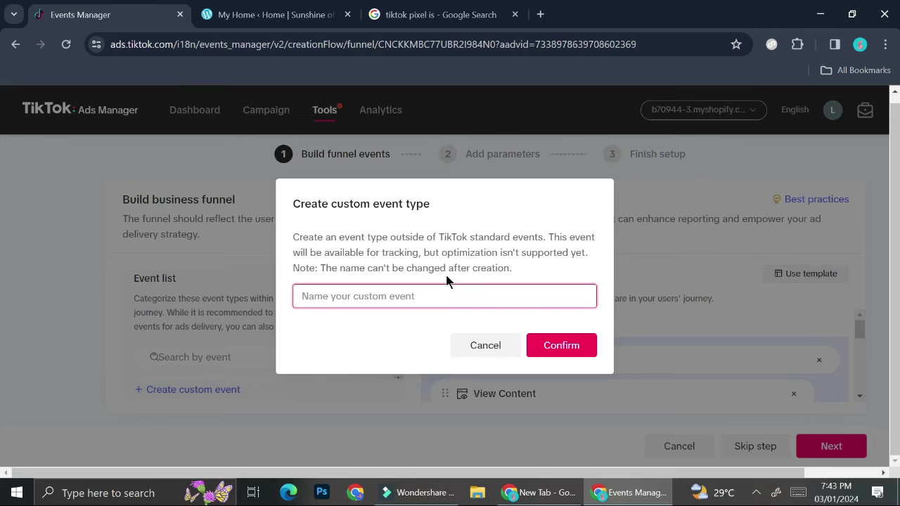
{"action": "left_click", "coordinate": [500, 342]}
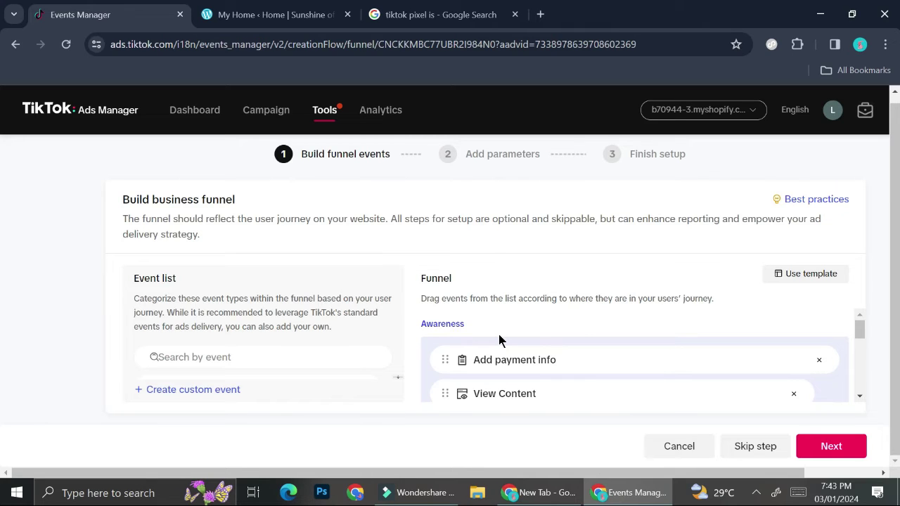
Check the rest of the funnel and proceed to the Add parameters stage to examine the event setup methods.
{"action": "scroll", "coordinate": [500, 340], "scroll_direction": "down", "scroll_amount": 3}
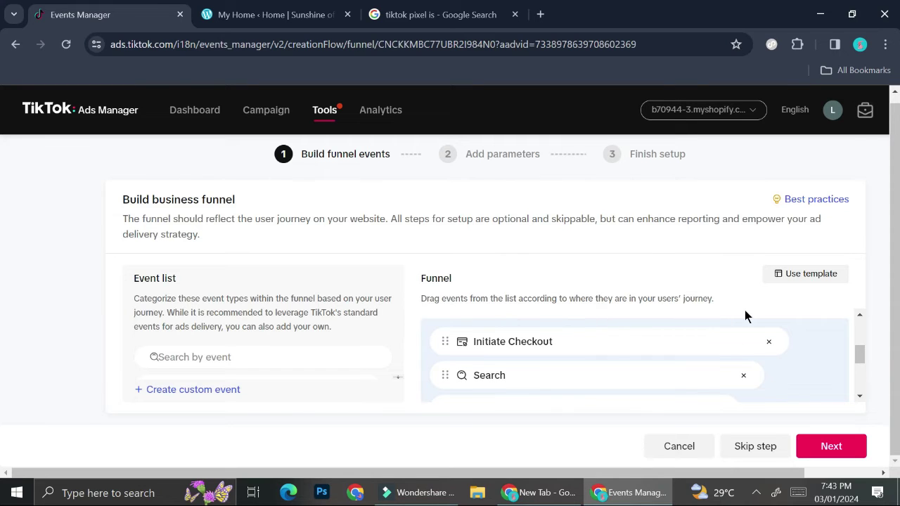
{"action": "scroll", "coordinate": [737, 363], "scroll_direction": "down", "scroll_amount": 3}
{"action": "scroll", "coordinate": [737, 362], "scroll_direction": "down", "scroll_amount": 1}
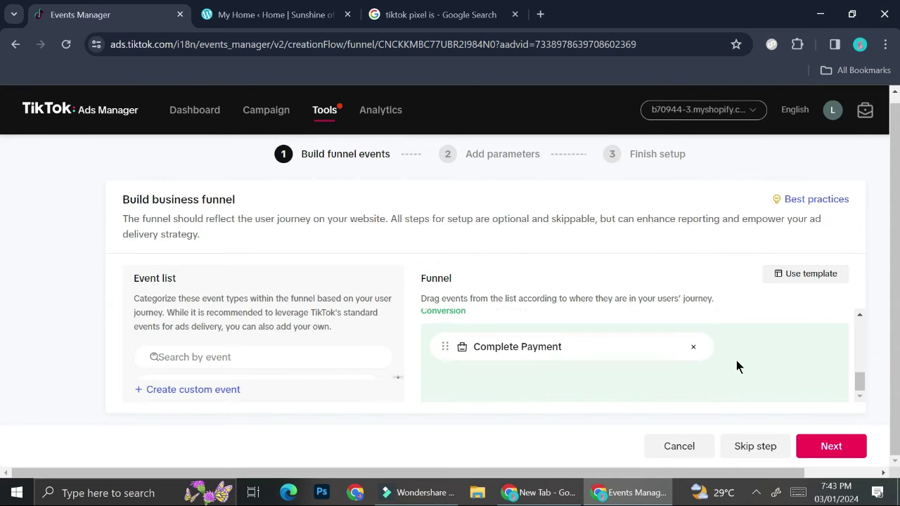
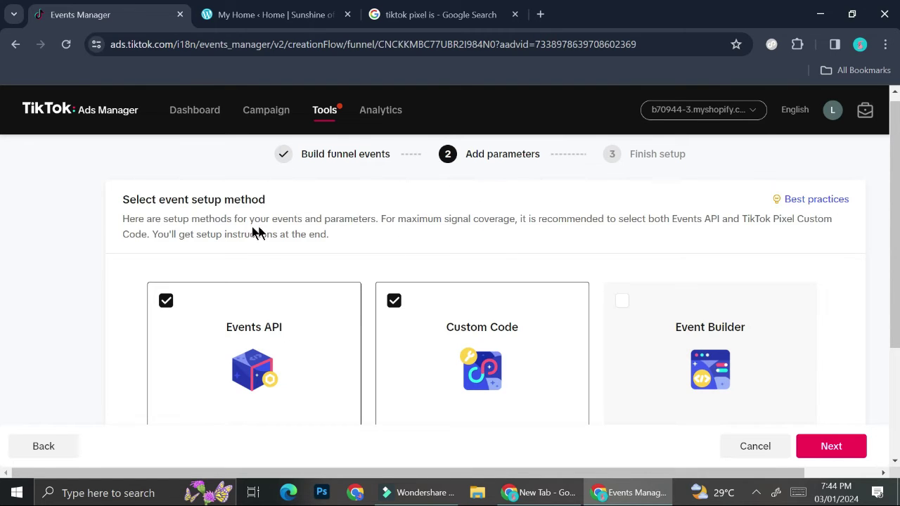
{"action": "scroll", "coordinate": [319, 233], "scroll_direction": "down", "scroll_amount": 2}
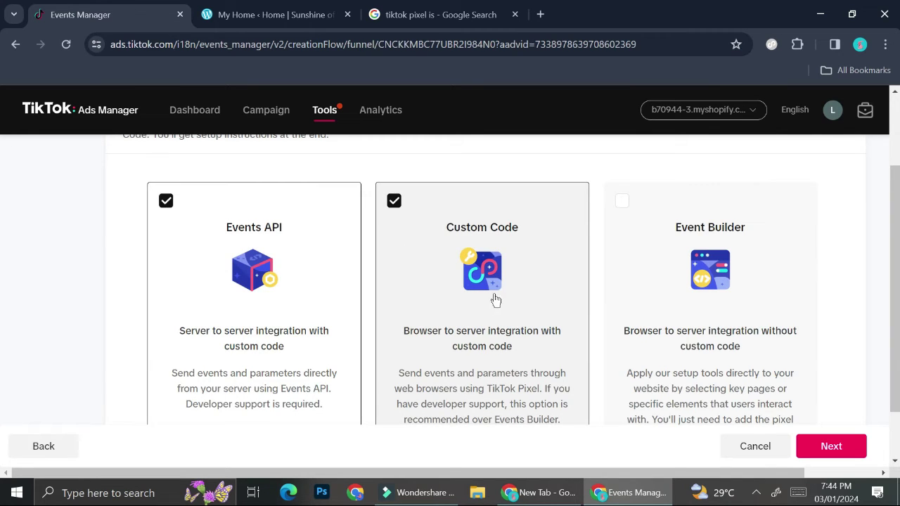
Deselect Events API, keep only Custom Code as the event setup method, and proceed to the event parameters.
{"action": "scroll", "coordinate": [495, 324], "scroll_direction": "down", "scroll_amount": 1}
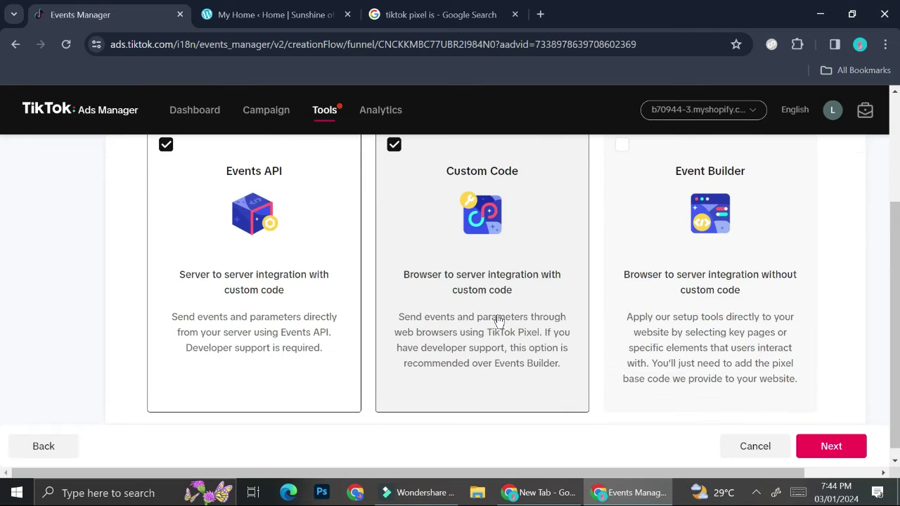
{"action": "left_click", "coordinate": [496, 278]}
{"action": "left_click", "coordinate": [497, 278]}
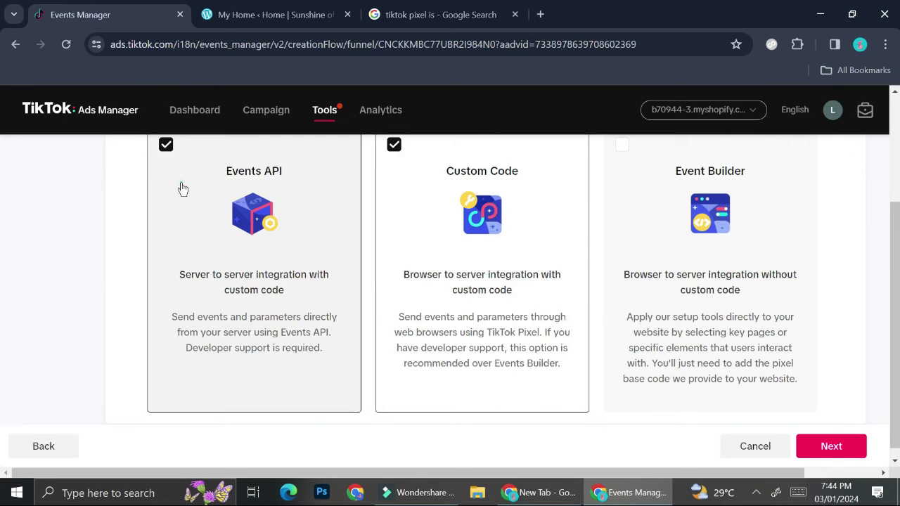
{"action": "left_click", "coordinate": [182, 188]}
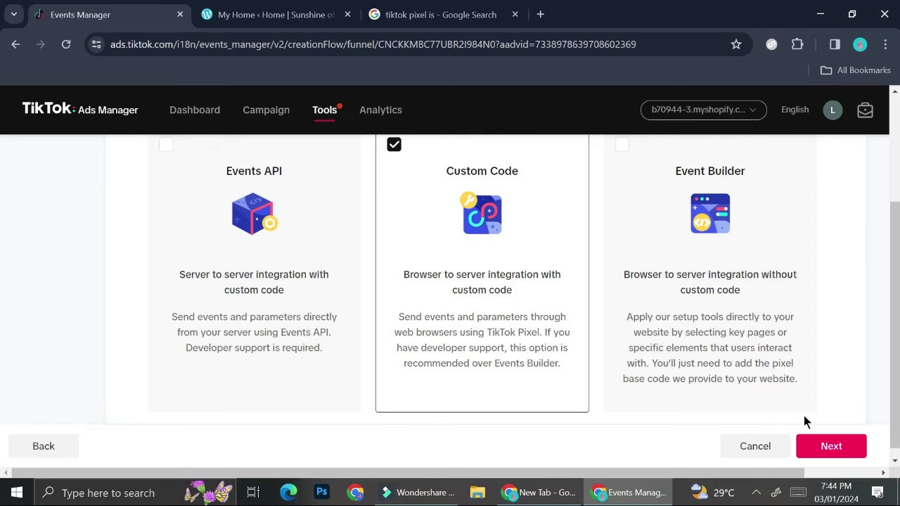
{"action": "left_click", "coordinate": [833, 442]}
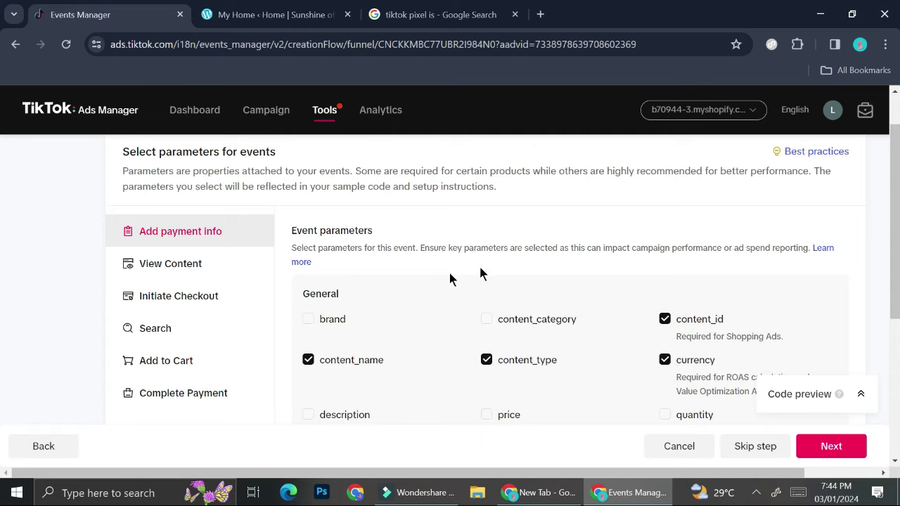
Review the general and customer information parameters for the Add payment info event and proceed to the setup instructions with the default selection.
{"action": "scroll", "coordinate": [480, 274], "scroll_direction": "down", "scroll_amount": 1}
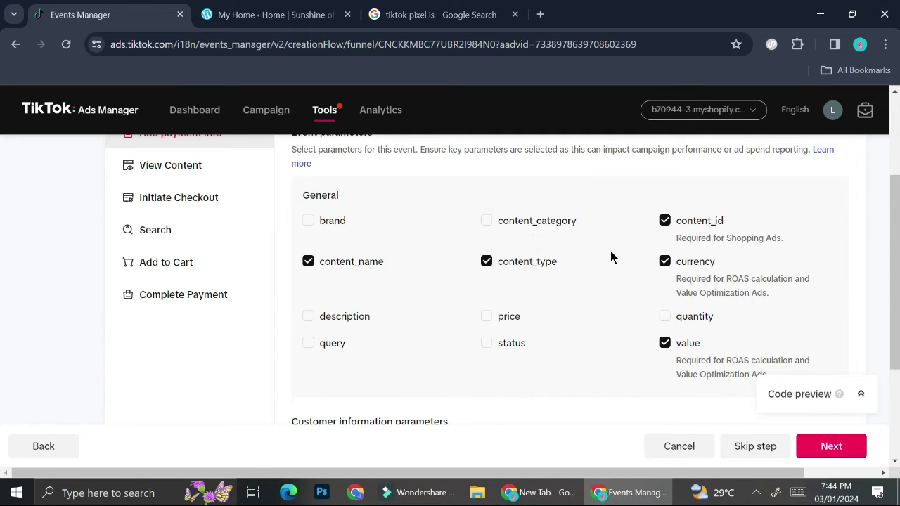
{"action": "scroll", "coordinate": [579, 335], "scroll_direction": "down", "scroll_amount": 1}
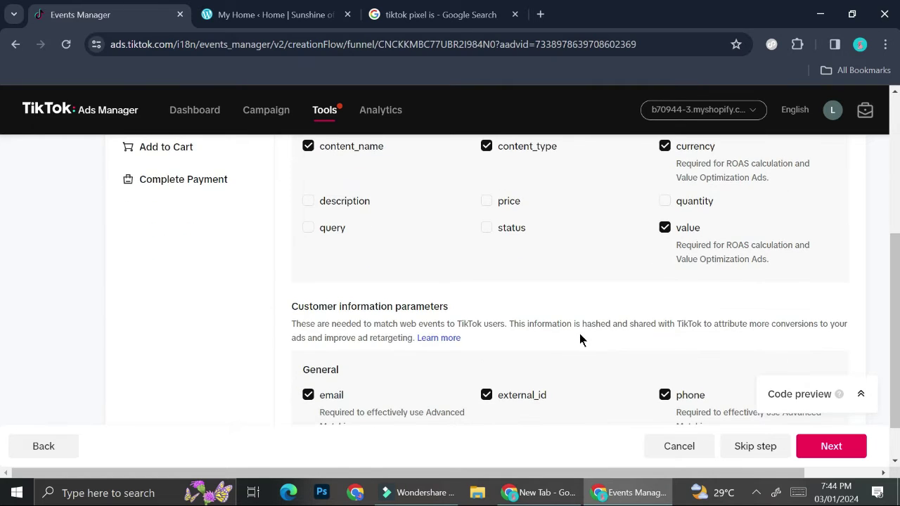
{"action": "scroll", "coordinate": [580, 334], "scroll_direction": "down", "scroll_amount": 1}
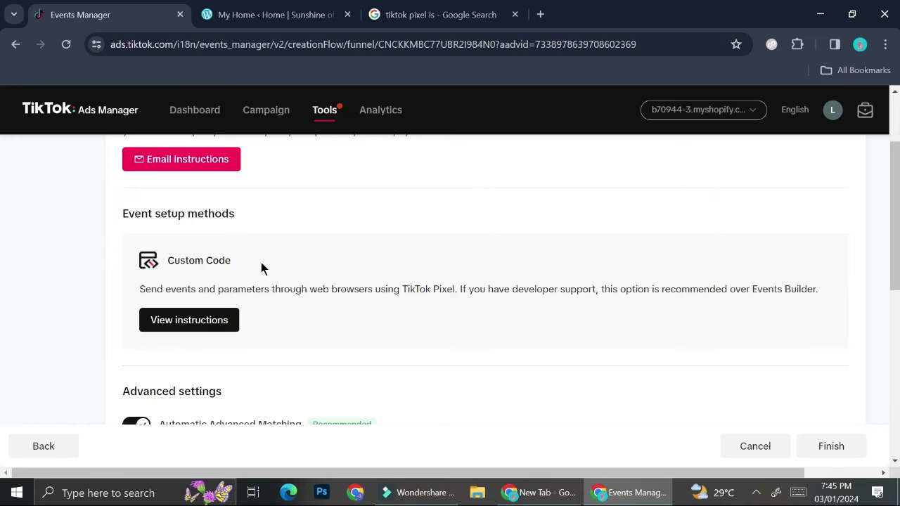
Open the setup instructions for the Custom Code method.
{"action": "scroll", "coordinate": [229, 293], "scroll_direction": "down", "scroll_amount": 1}
{"action": "scroll", "coordinate": [228, 292], "scroll_direction": "down", "scroll_amount": 1}
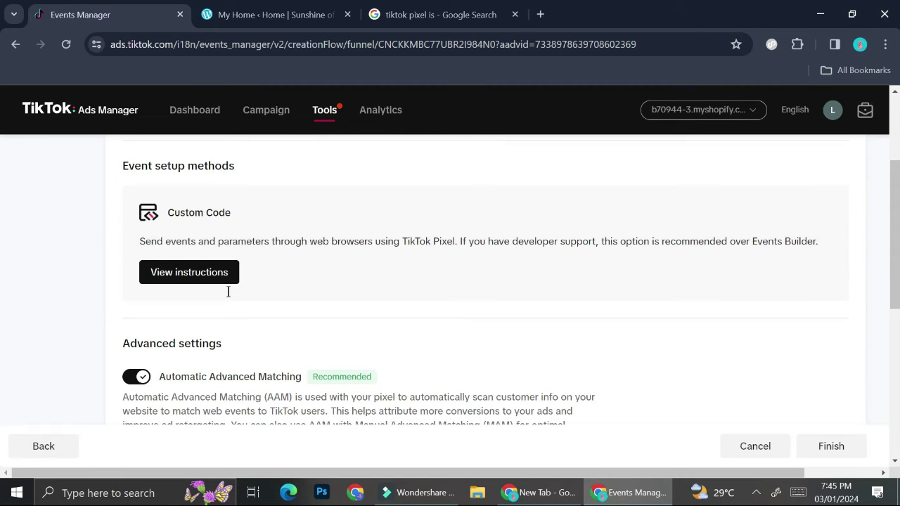
{"action": "left_click", "coordinate": [203, 275]}
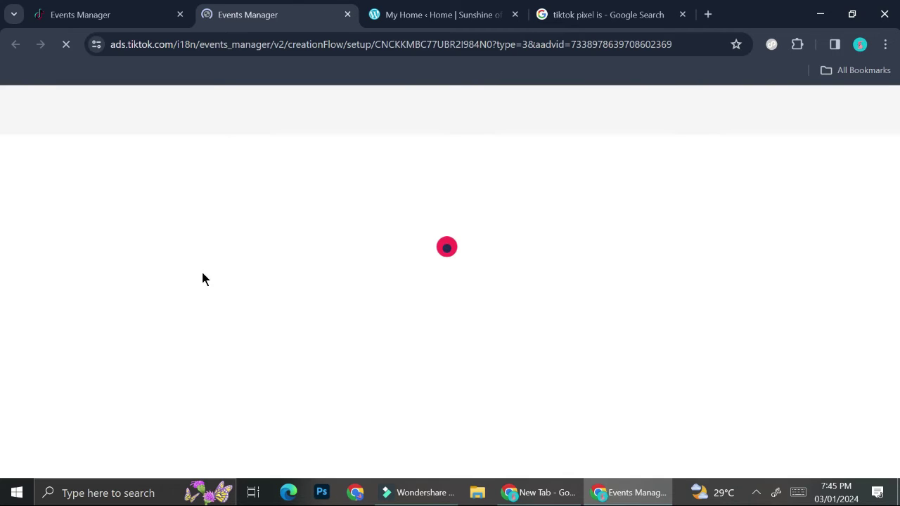
{"action": "mouse_move", "coordinate": [426, 266]}
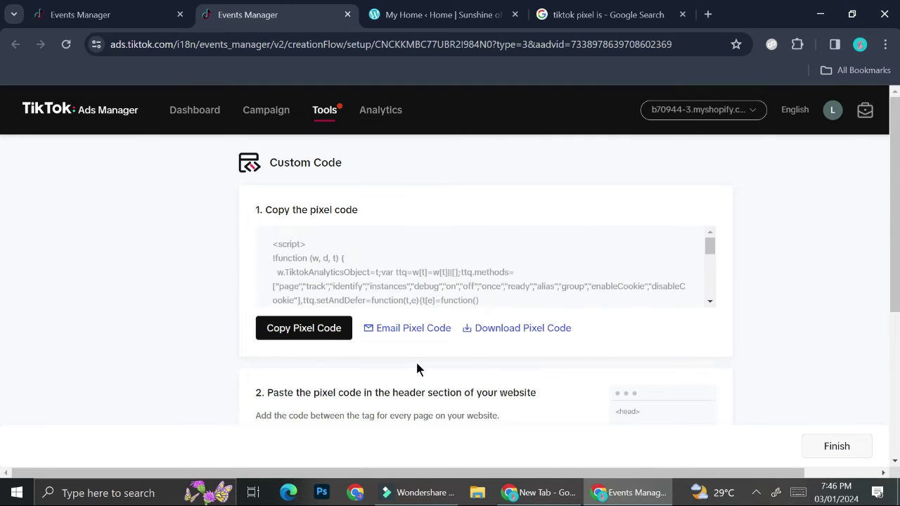
Copy the pixel code and read the instructions for pasting it in the website header and adding event code.
{"action": "scroll", "coordinate": [417, 369], "scroll_direction": "down", "scroll_amount": 2}
{"action": "scroll", "coordinate": [417, 369], "scroll_direction": "up", "scroll_amount": 2}
{"action": "left_click", "coordinate": [299, 322]}
{"action": "scroll", "coordinate": [198, 321], "scroll_direction": "down", "scroll_amount": 1}
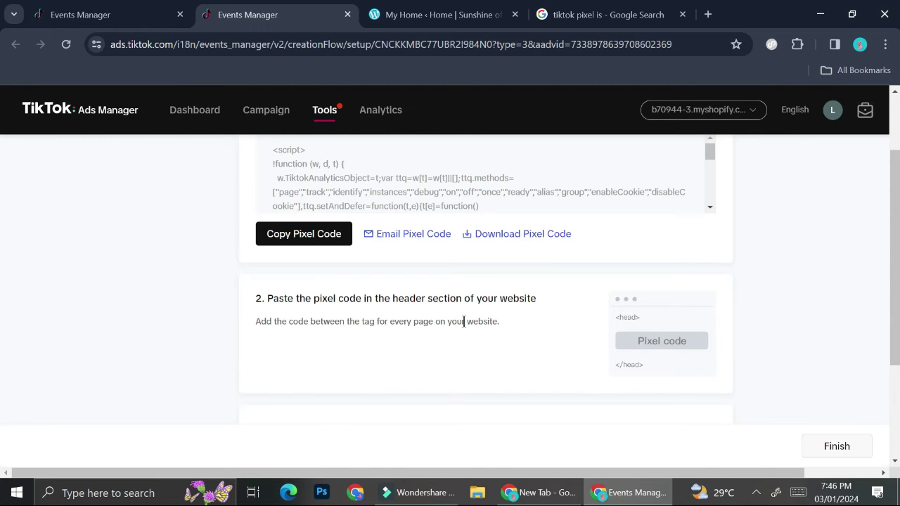
{"action": "scroll", "coordinate": [464, 322], "scroll_direction": "down", "scroll_amount": 2}
{"action": "scroll", "coordinate": [465, 323], "scroll_direction": "down", "scroll_amount": 1}
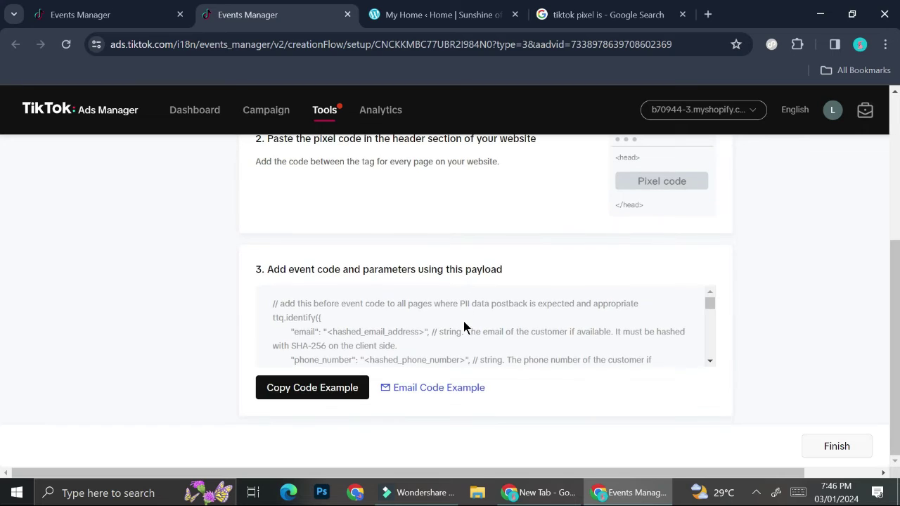
{"action": "scroll", "coordinate": [444, 236], "scroll_direction": "up", "scroll_amount": 5}
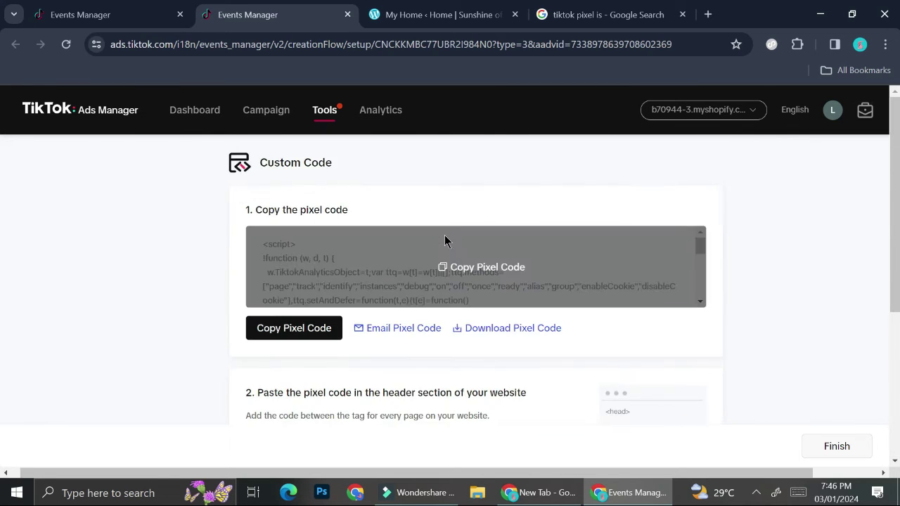
Switch to the WordPress site dashboard and open the Plugins page.
{"action": "left_click", "coordinate": [459, 13]}
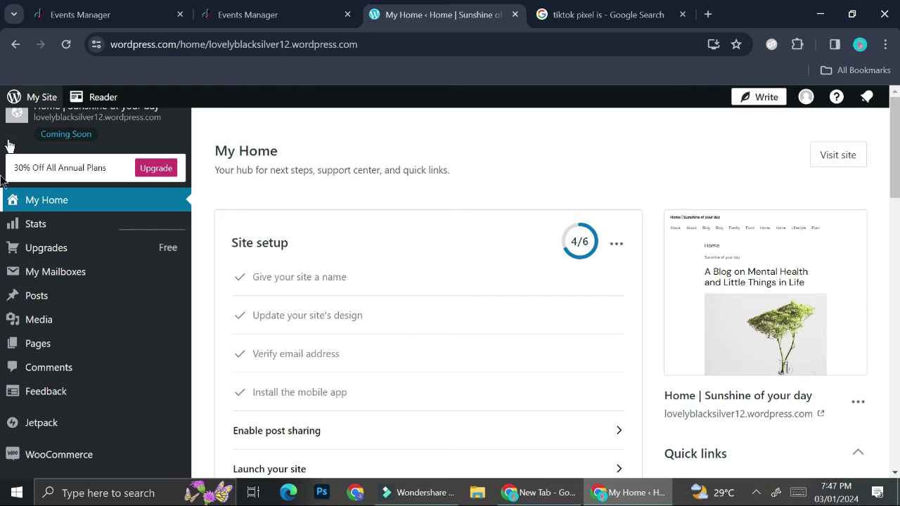
{"action": "mouse_move", "coordinate": [128, 258]}
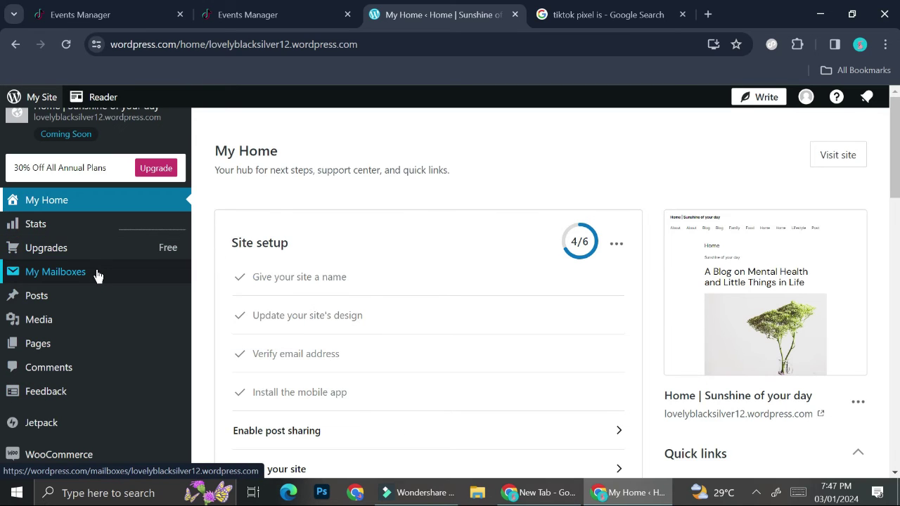
{"action": "mouse_move", "coordinate": [101, 296]}
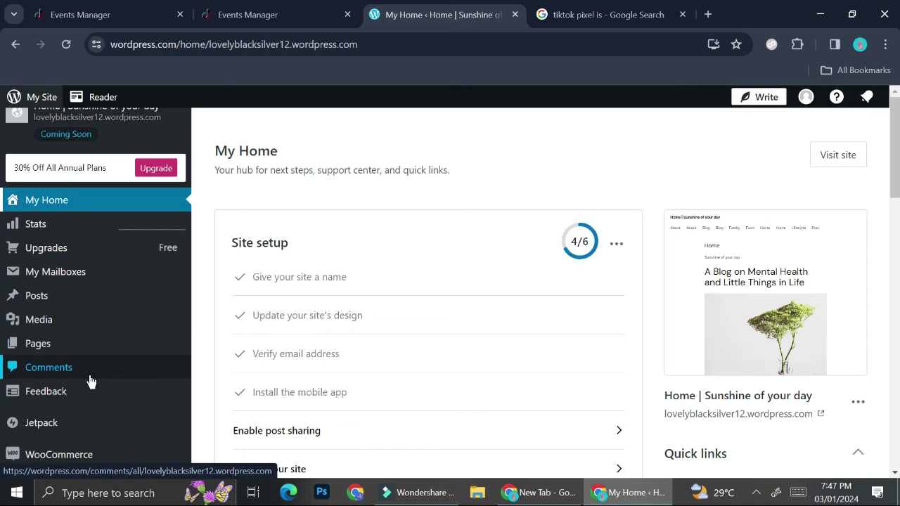
{"action": "scroll", "coordinate": [89, 381], "scroll_direction": "down", "scroll_amount": 2}
{"action": "mouse_move", "coordinate": [89, 380]}
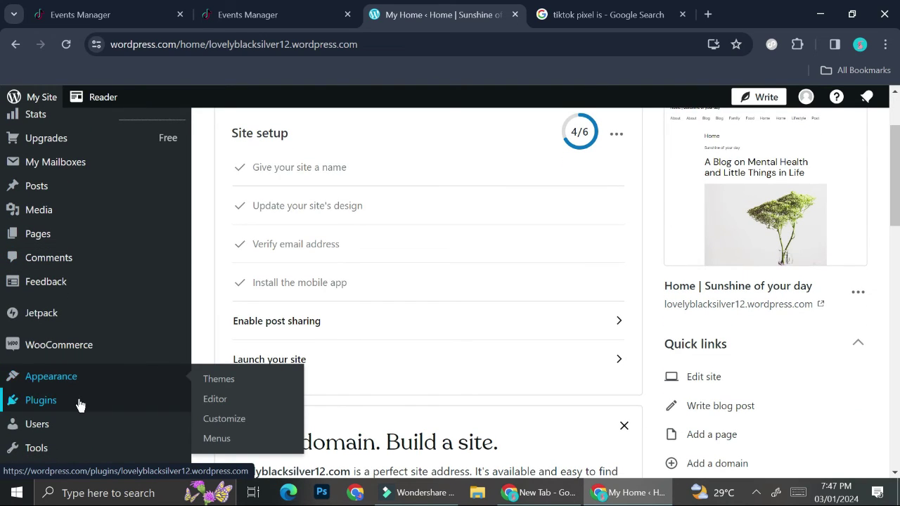
{"action": "scroll", "coordinate": [78, 403], "scroll_direction": "down", "scroll_amount": 1}
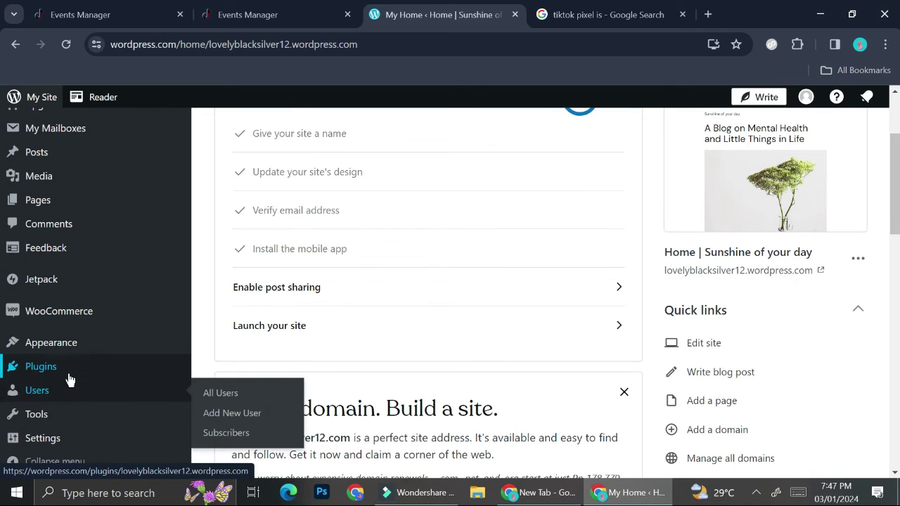
{"action": "left_click", "coordinate": [68, 371]}
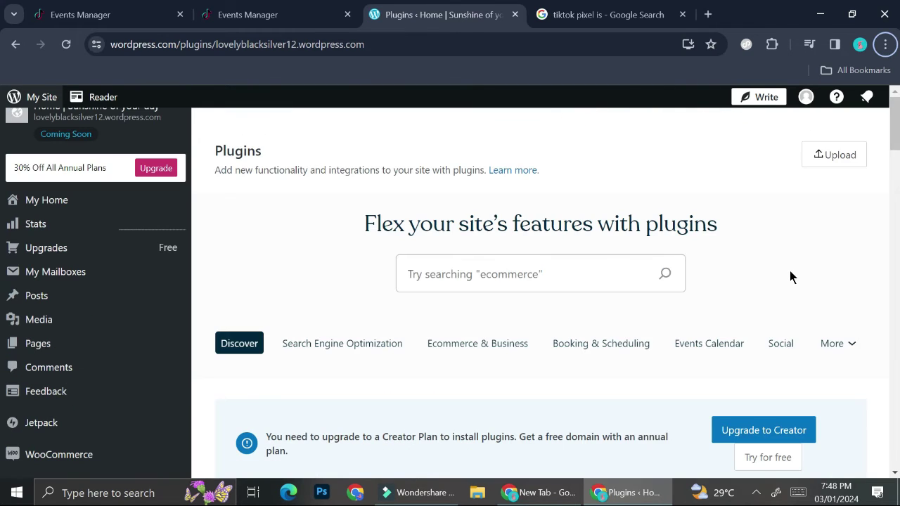
Search the plugins for "wpcode" and open the details of WPCode - Insert Headers and Footers.
{"action": "left_click", "coordinate": [580, 271]}
{"action": "type", "text": "wp"}
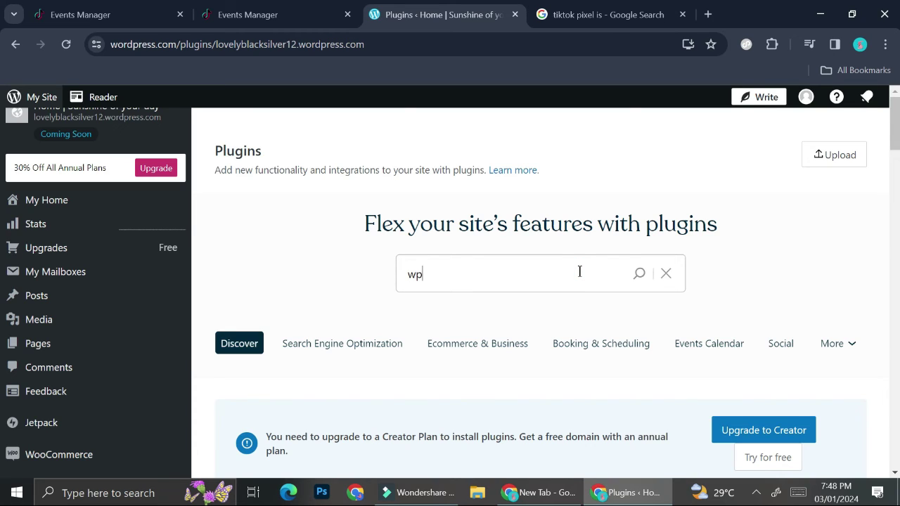
{"action": "type", "text": "code"}
{"action": "key", "text": "Return"}
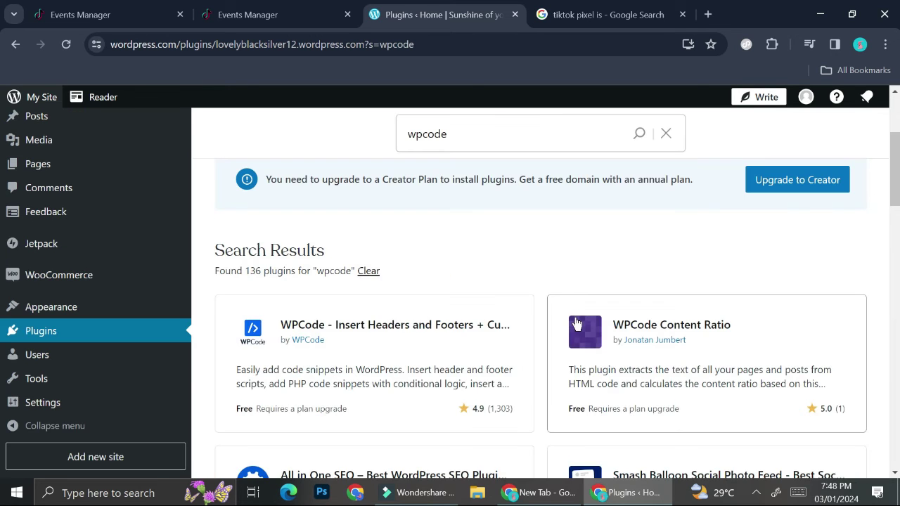
{"action": "scroll", "coordinate": [576, 338], "scroll_direction": "down", "scroll_amount": 3}
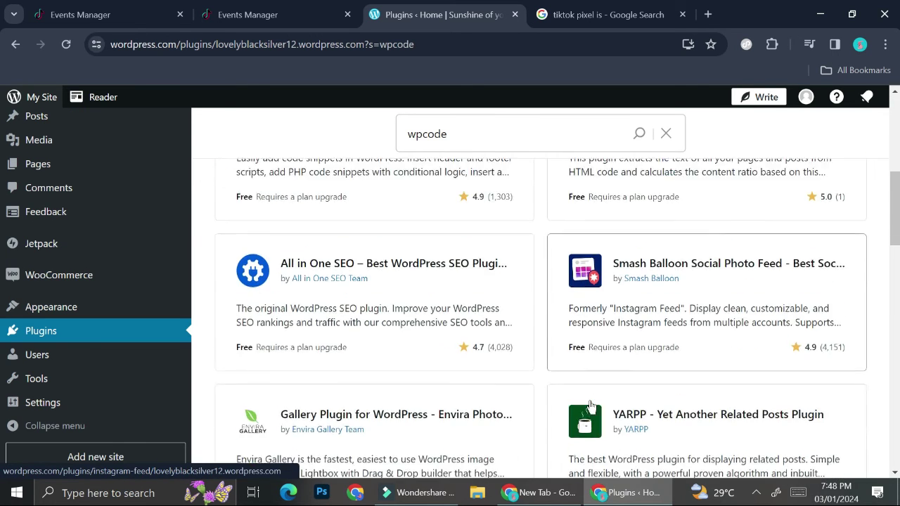
{"action": "scroll", "coordinate": [591, 408], "scroll_direction": "up", "scroll_amount": 3}
{"action": "scroll", "coordinate": [591, 406], "scroll_direction": "up", "scroll_amount": 1}
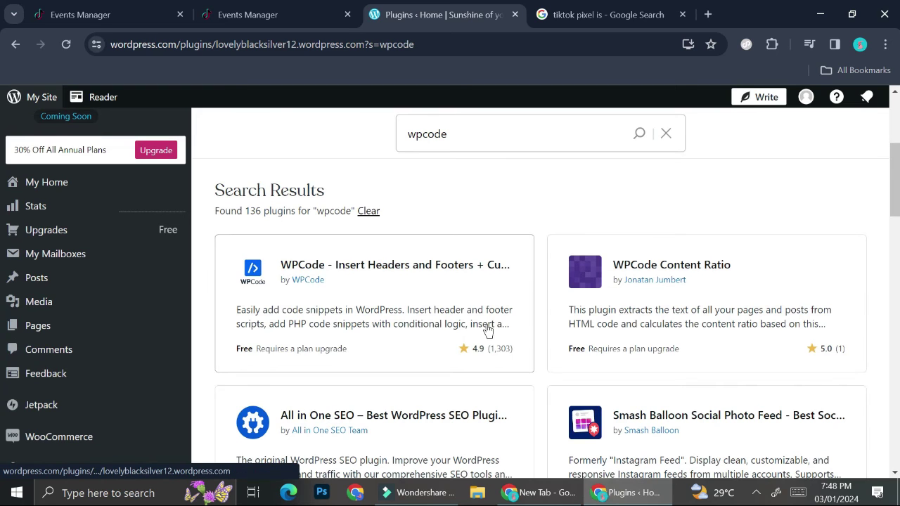
{"action": "left_click", "coordinate": [381, 288]}
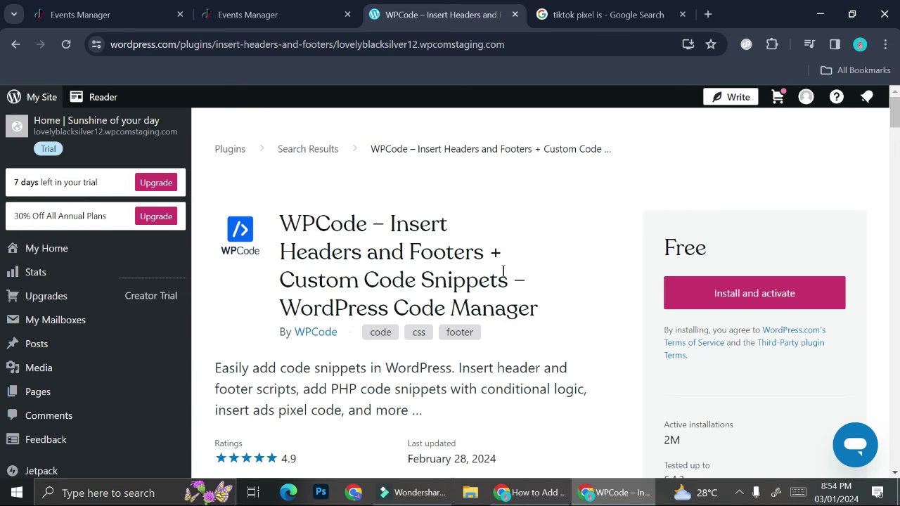
Install and activate the WPCode plugin, and go to the management of installed plugins.
{"action": "left_click", "coordinate": [726, 301]}
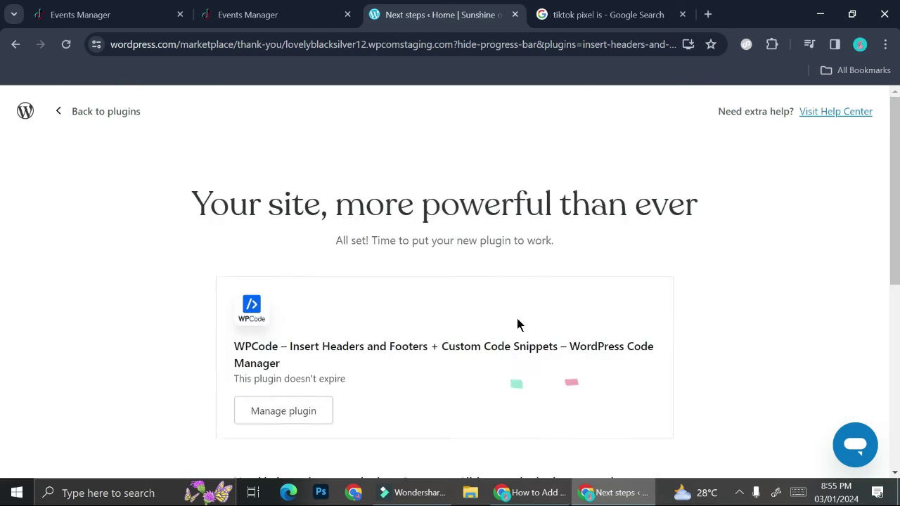
{"action": "scroll", "coordinate": [518, 324], "scroll_direction": "down", "scroll_amount": 1}
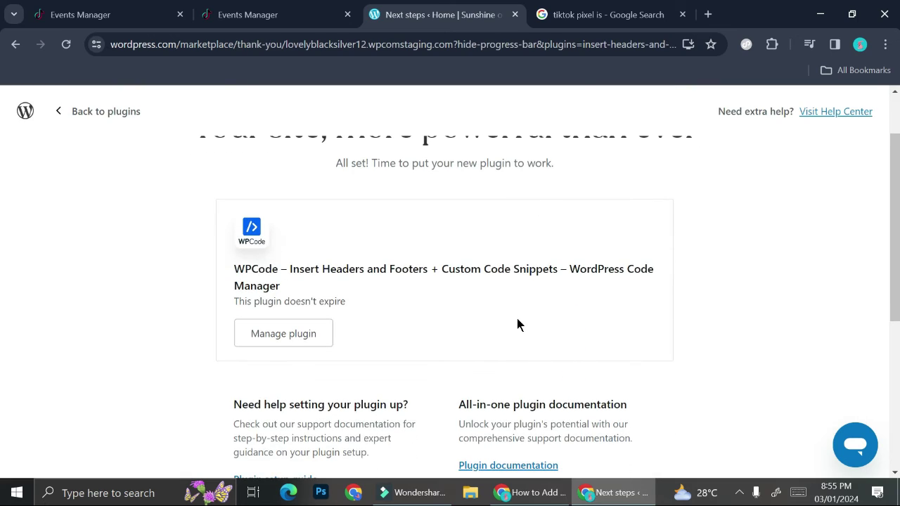
{"action": "left_click", "coordinate": [300, 327]}
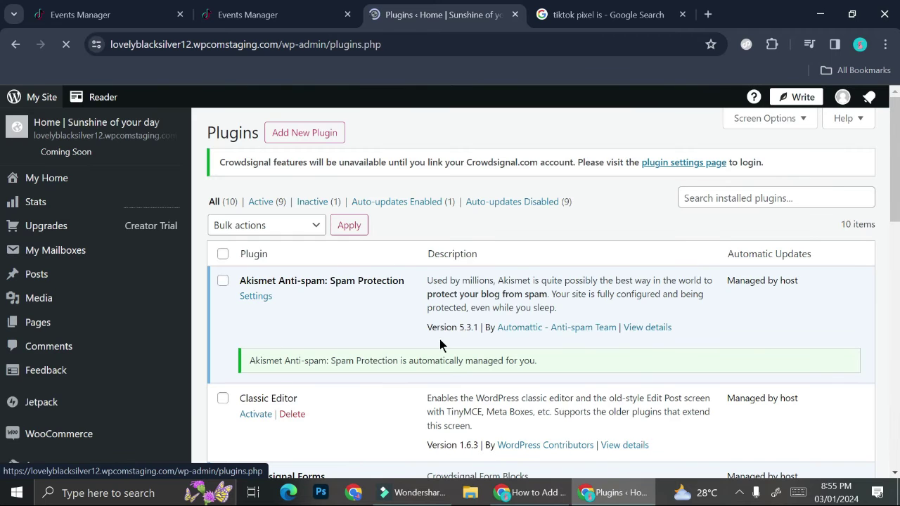
Find WPCode Lite among the installed plugins and open its Code Snippets.
{"action": "scroll", "coordinate": [415, 350], "scroll_direction": "down", "scroll_amount": 1}
{"action": "scroll", "coordinate": [414, 349], "scroll_direction": "down", "scroll_amount": 5}
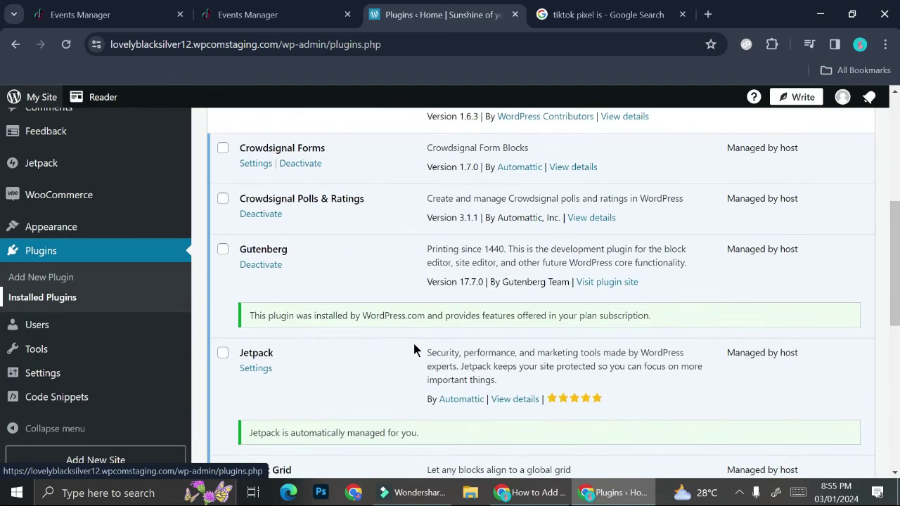
{"action": "scroll", "coordinate": [413, 350], "scroll_direction": "down", "scroll_amount": 3}
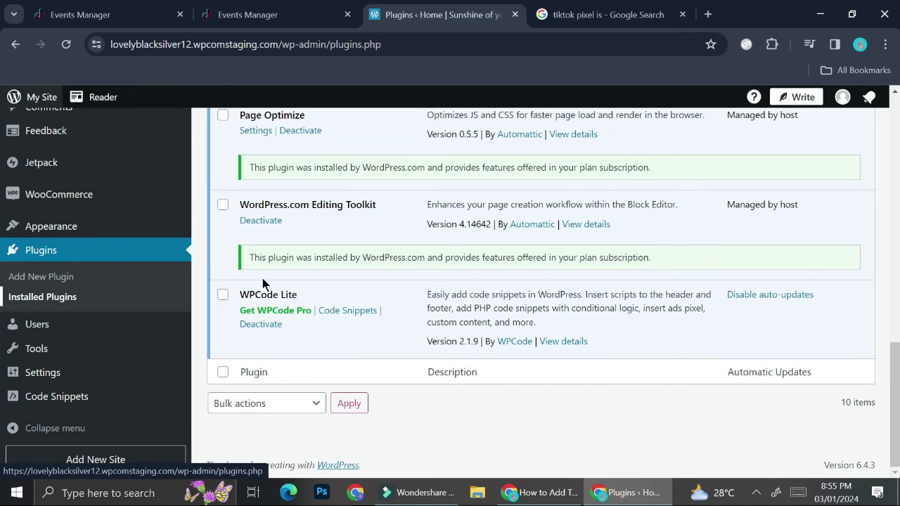
{"action": "left_click", "coordinate": [339, 318]}
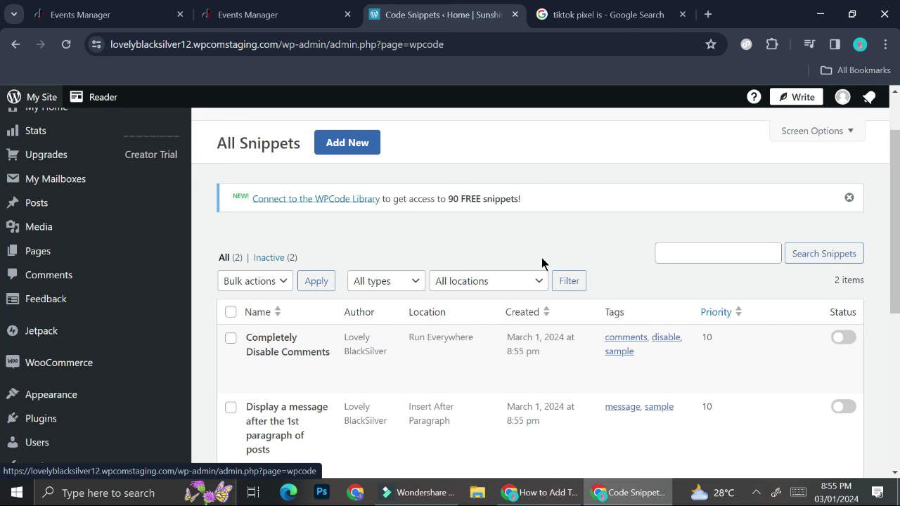
Add a new snippet using the blank Add Your Custom Code (New Snippet) option.
{"action": "left_click", "coordinate": [345, 143]}
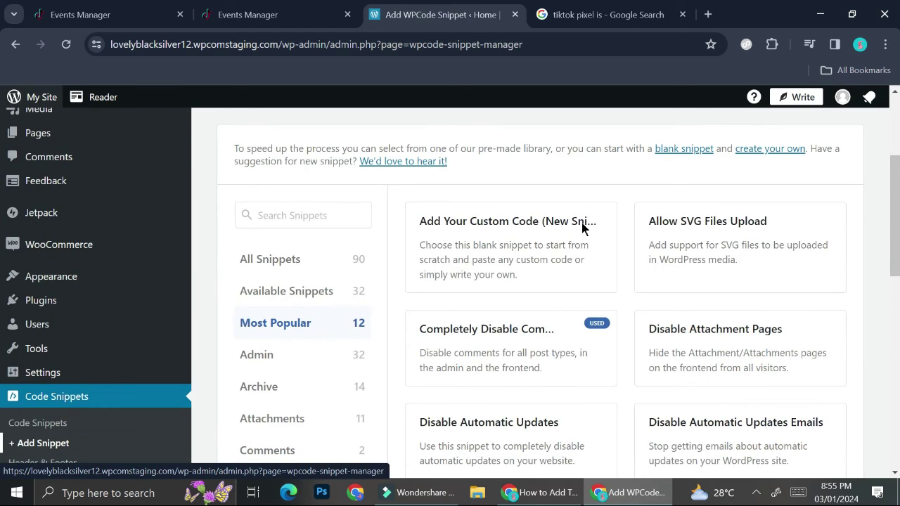
{"action": "mouse_move", "coordinate": [581, 222]}
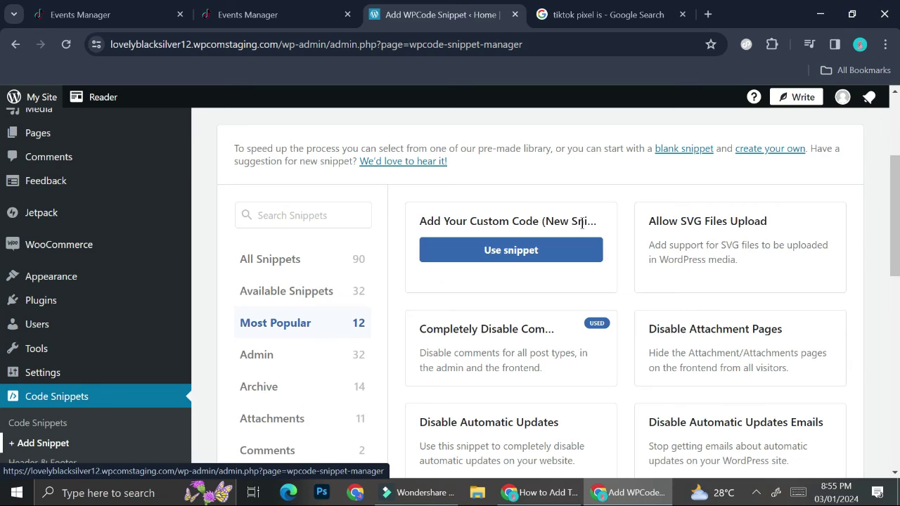
{"action": "left_click", "coordinate": [521, 246]}
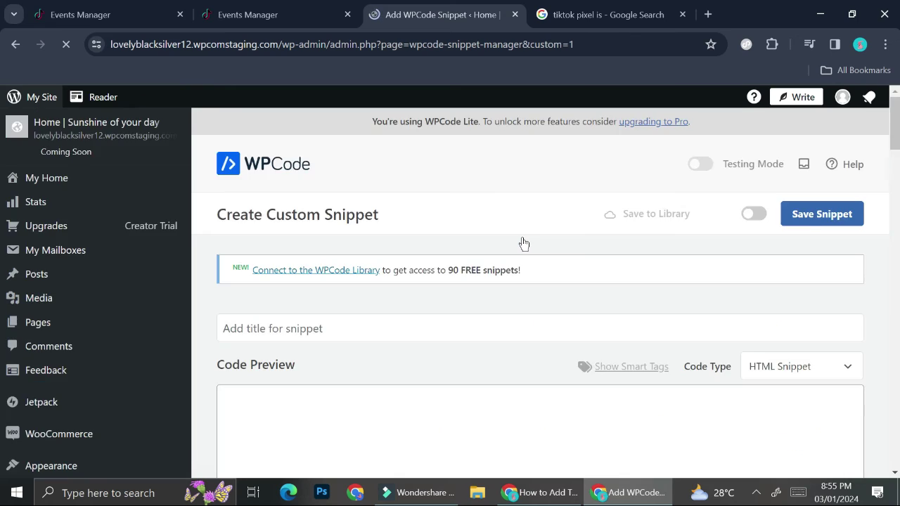
Paste the TikTok pixel code into the custom snippet's code area as an HTML snippet.
{"action": "scroll", "coordinate": [445, 382], "scroll_direction": "down", "scroll_amount": 2}
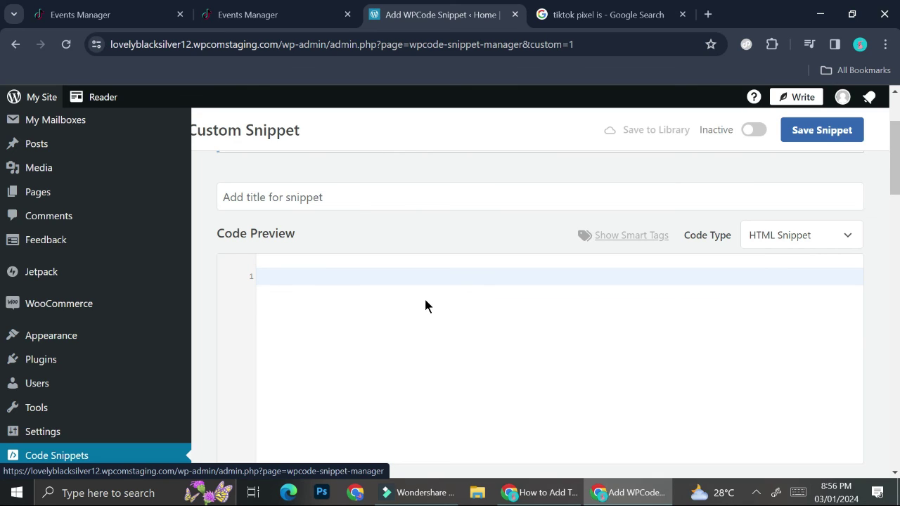
{"action": "left_click", "coordinate": [401, 273]}
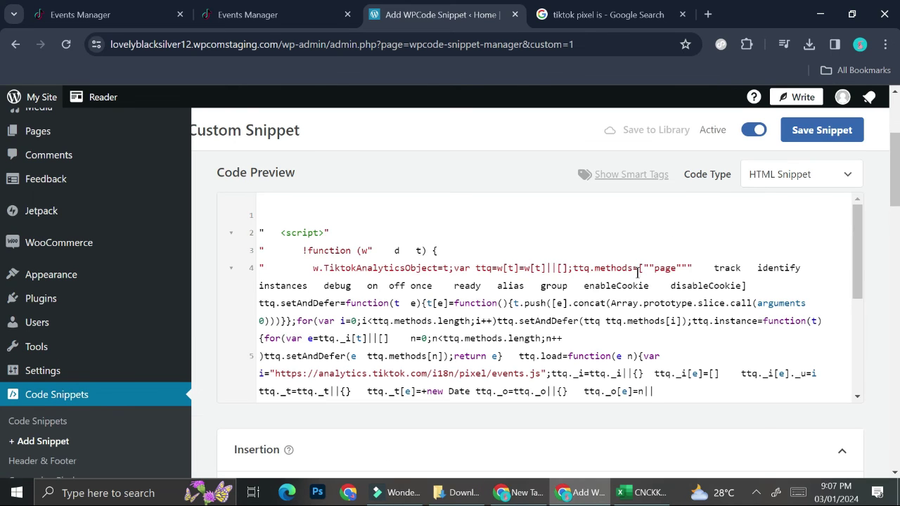
Switch the snippet to inactive and review its insertion location, device type, conditional logic and basic info settings.
{"action": "left_click", "coordinate": [755, 130]}
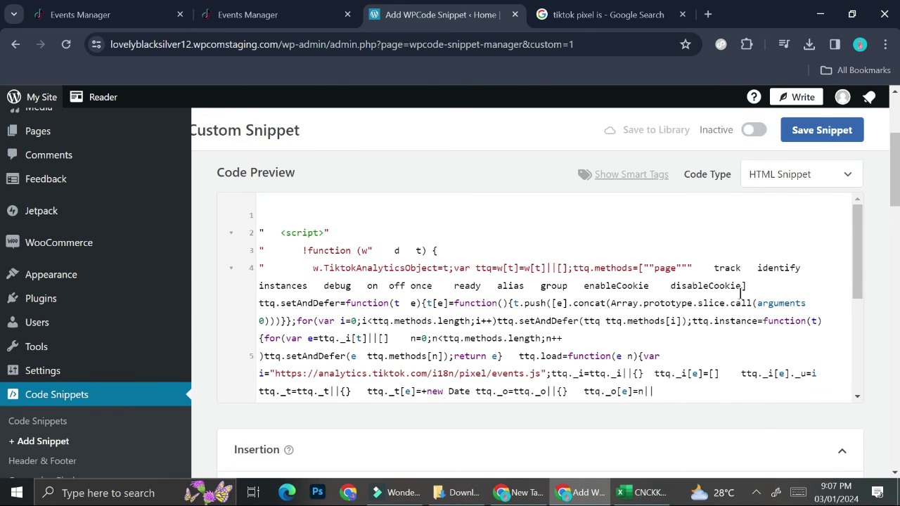
{"action": "scroll", "coordinate": [376, 284], "scroll_direction": "down", "scroll_amount": 7}
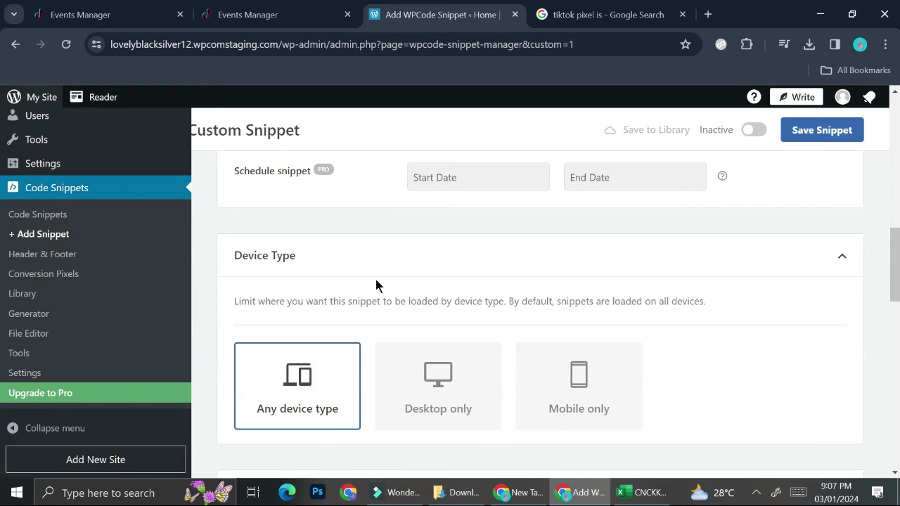
{"action": "scroll", "coordinate": [376, 284], "scroll_direction": "up", "scroll_amount": 2}
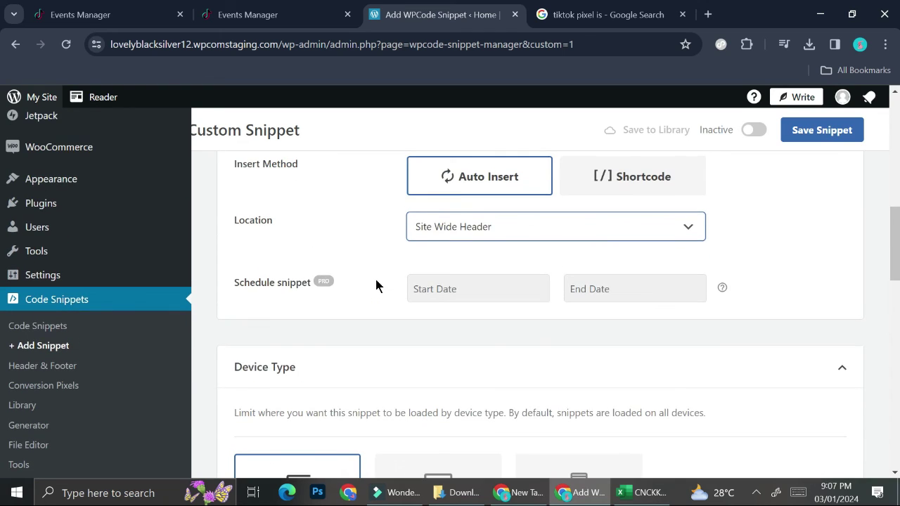
{"action": "left_click", "coordinate": [483, 220]}
{"action": "scroll", "coordinate": [572, 251], "scroll_direction": "down", "scroll_amount": 1}
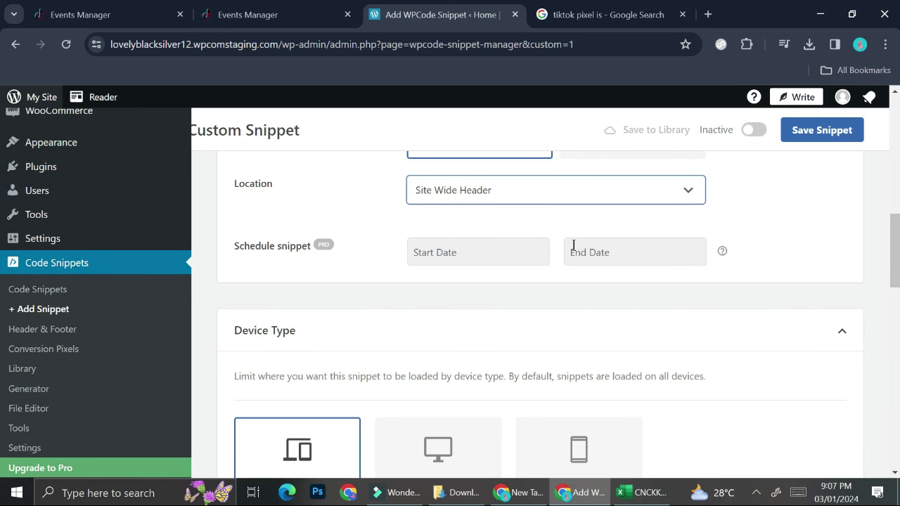
{"action": "scroll", "coordinate": [436, 364], "scroll_direction": "down", "scroll_amount": 3}
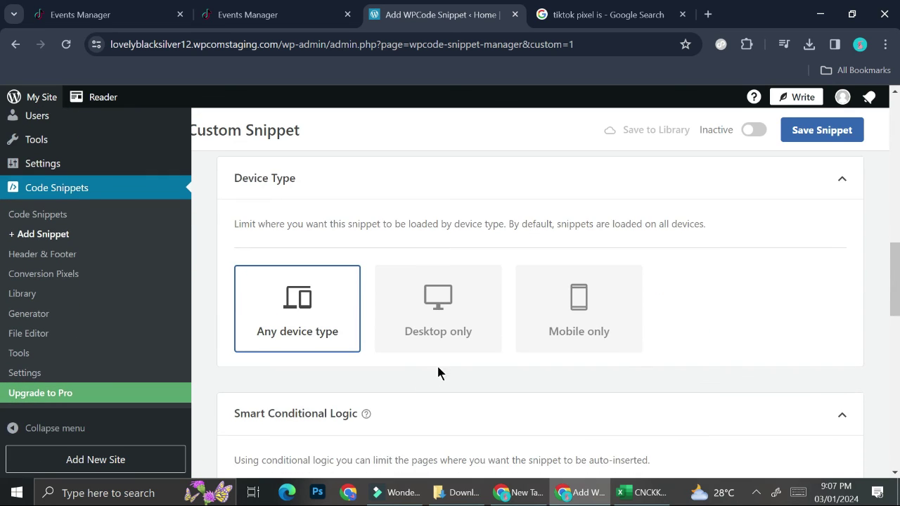
{"action": "scroll", "coordinate": [415, 327], "scroll_direction": "down", "scroll_amount": 12}
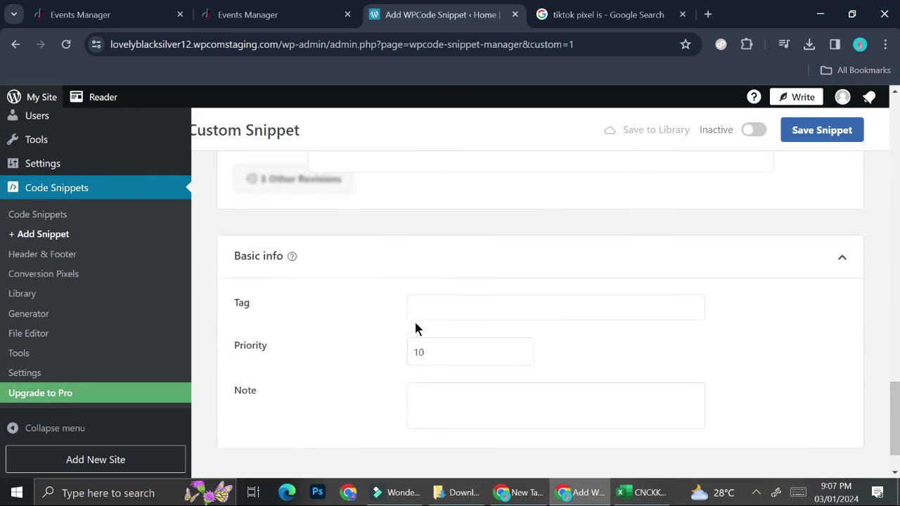
{"action": "scroll", "coordinate": [415, 321], "scroll_direction": "down", "scroll_amount": 1}
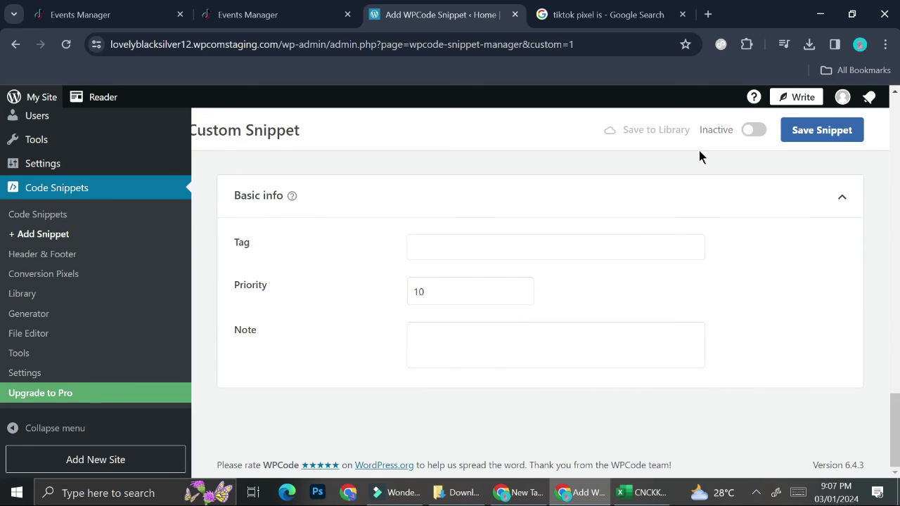
Set the TikTok pixel snippet to active, save it, and look over the saved code.
{"action": "left_click", "coordinate": [762, 132]}
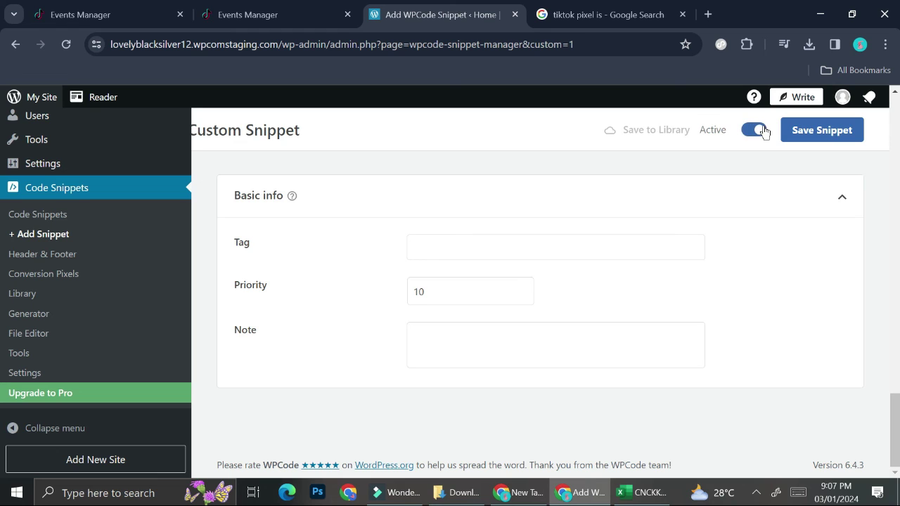
{"action": "left_click", "coordinate": [843, 129]}
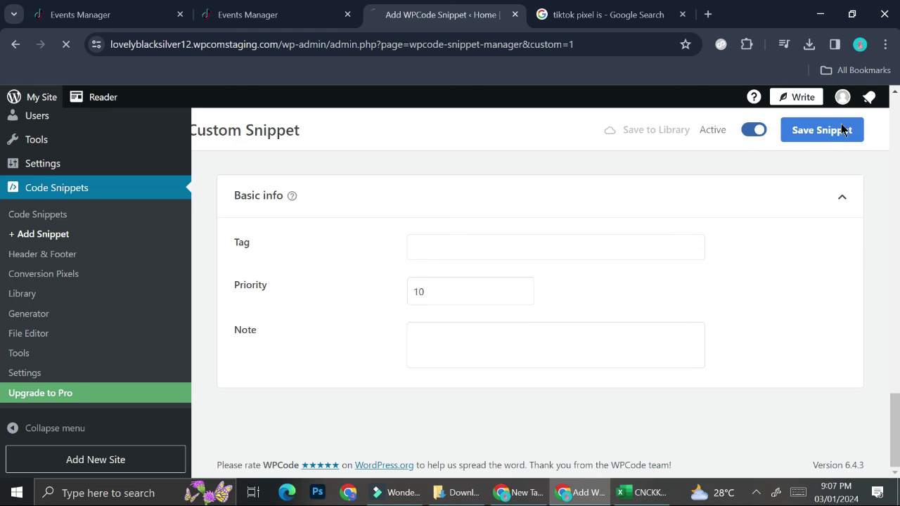
{"action": "scroll", "coordinate": [354, 231], "scroll_direction": "down", "scroll_amount": 5}
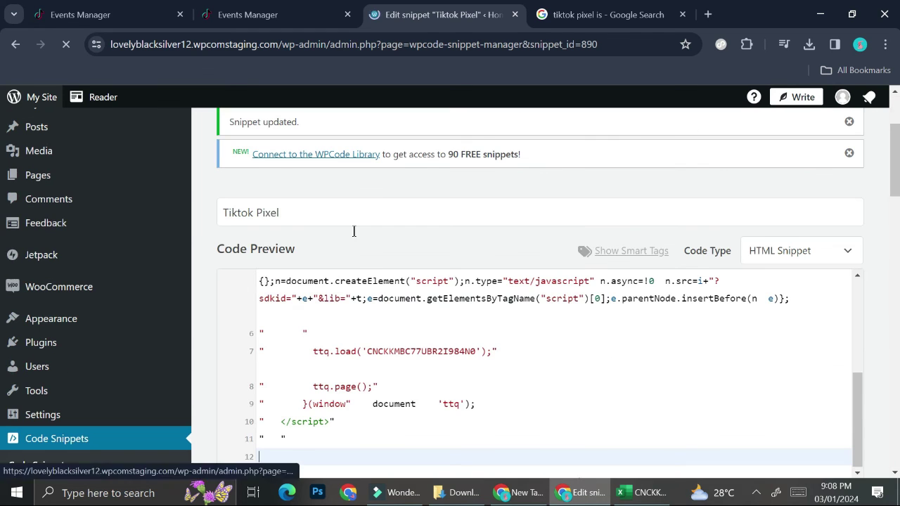
{"action": "scroll", "coordinate": [374, 404], "scroll_direction": "up", "scroll_amount": 4}
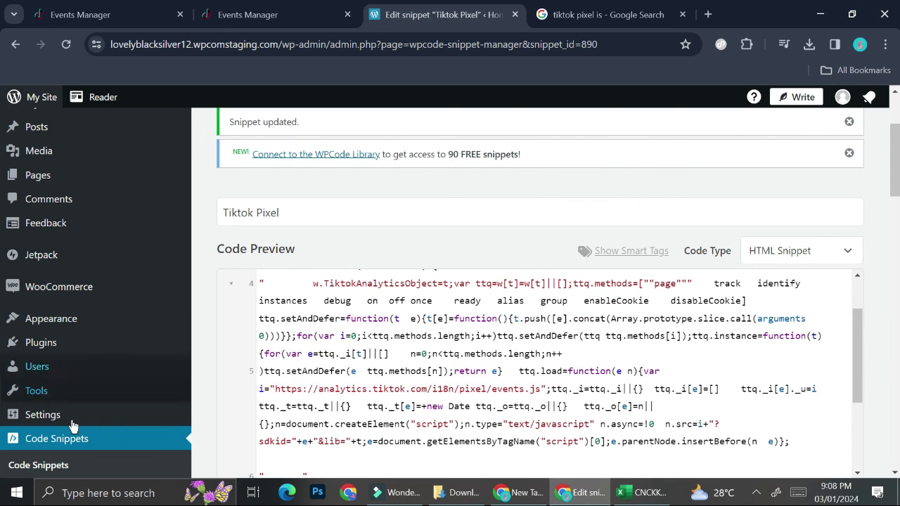
{"action": "scroll", "coordinate": [97, 430], "scroll_direction": "down", "scroll_amount": 2}
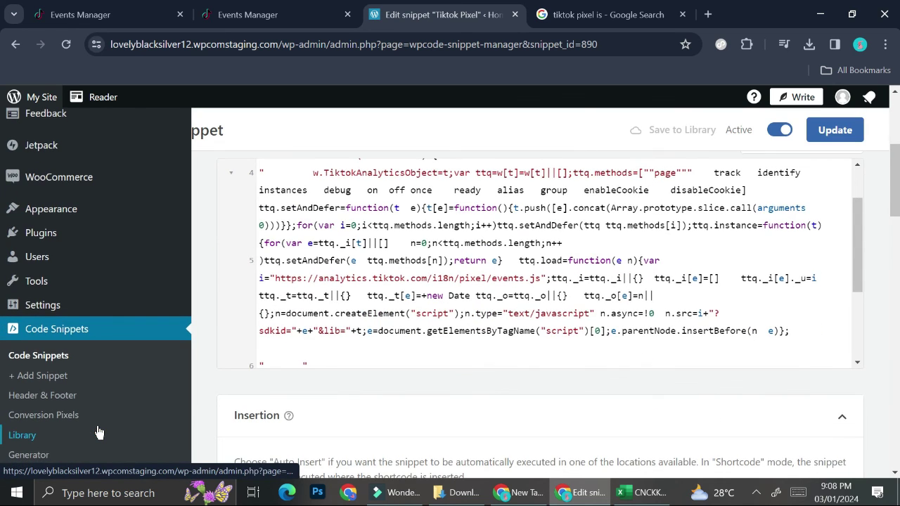